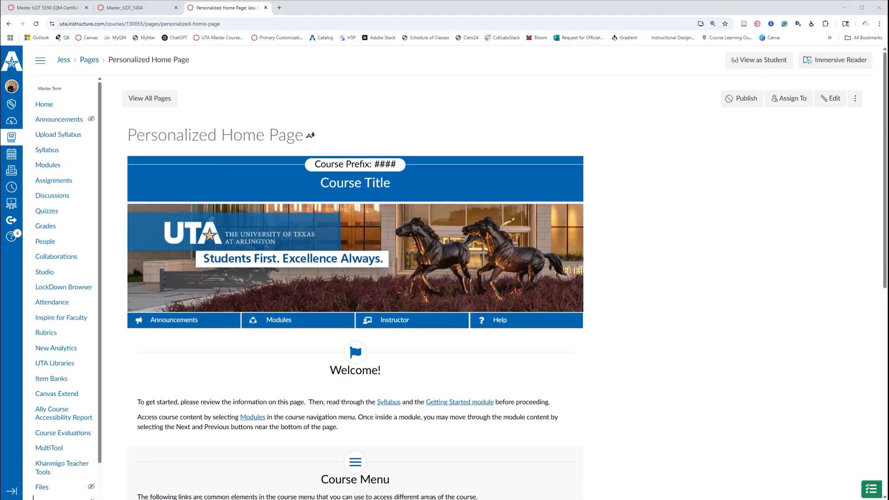
Open the Personalized Home Page for editing and enlarge the content editor to show more of the page.
left_click(640, 310)
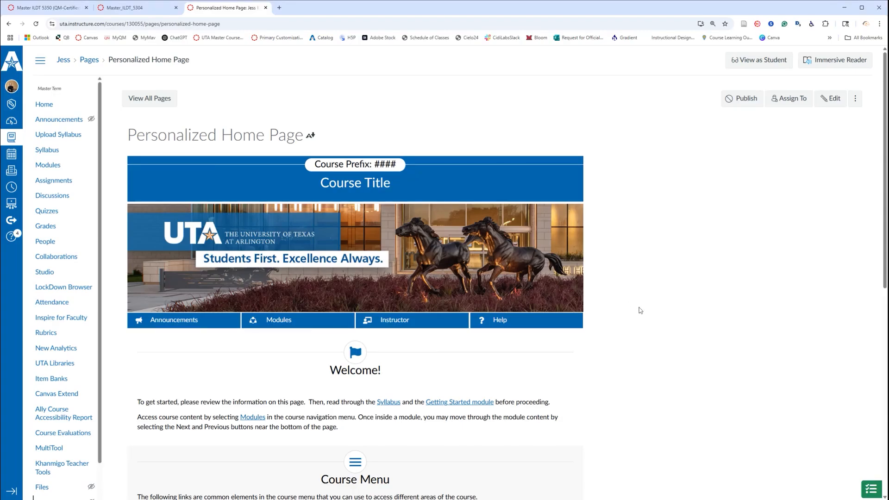
left_click(830, 99)
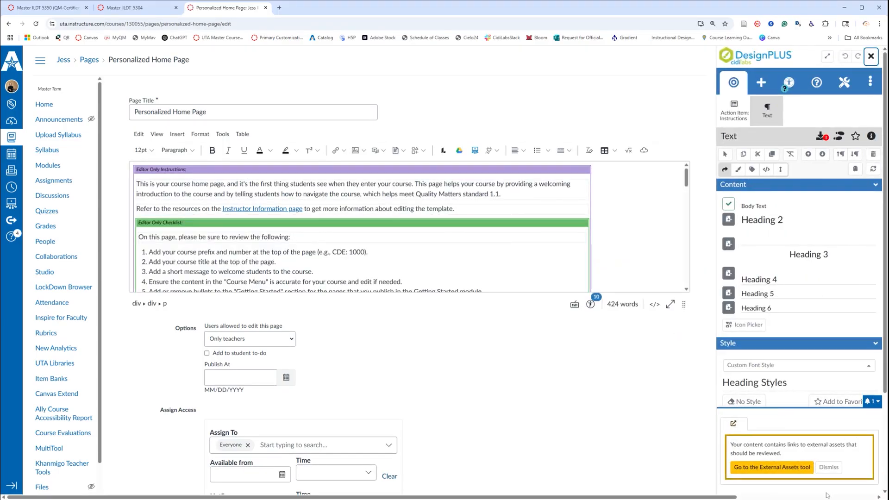
left_click_drag(683, 304, 680, 499)
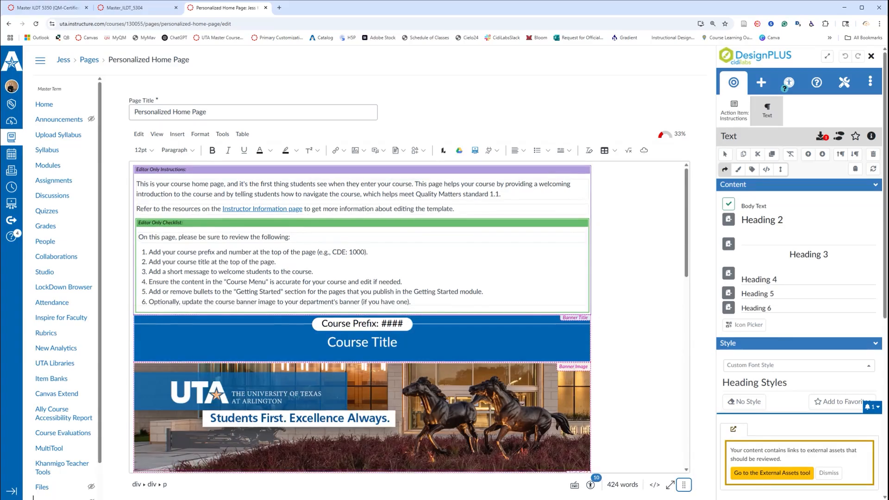
Set the banner title's first prefix to "ILDT" and its second prefix to "5350".
scroll(362, 317, "down", 2)
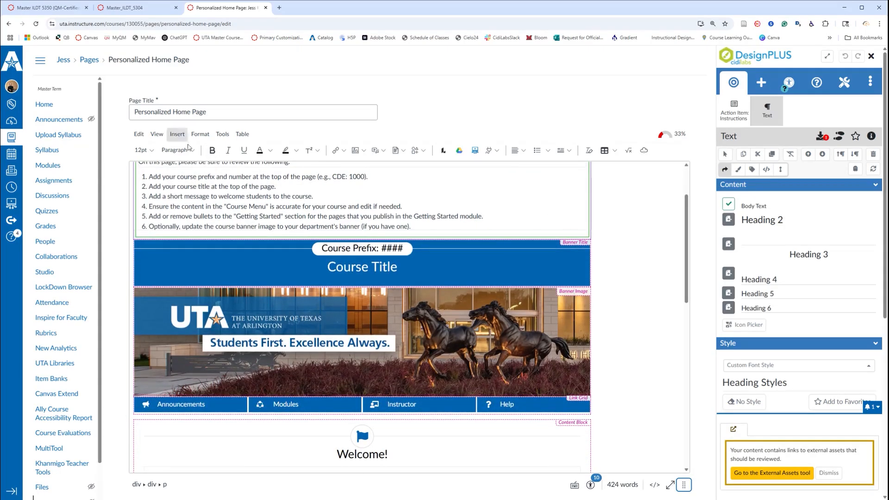
left_click(377, 249)
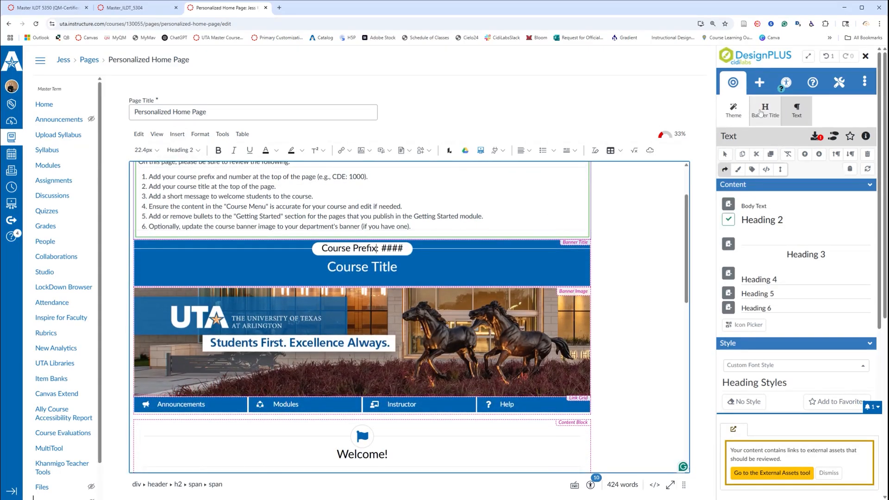
left_click(763, 111)
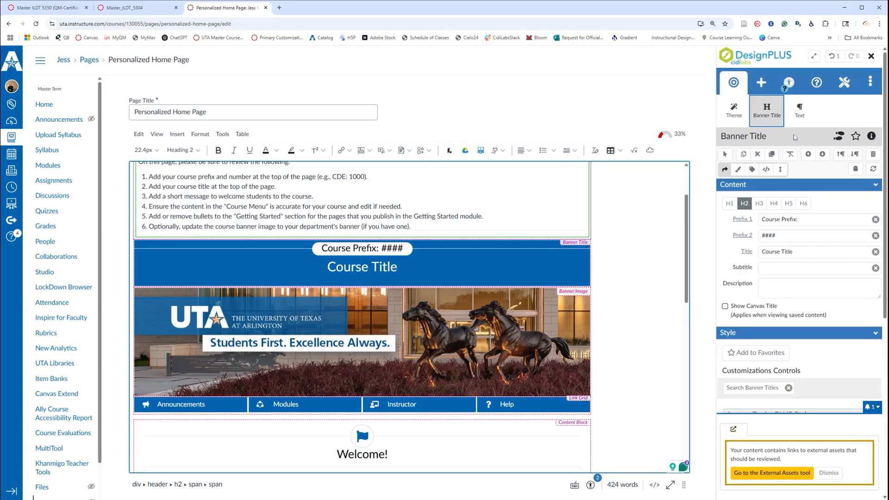
triple_click(787, 219)
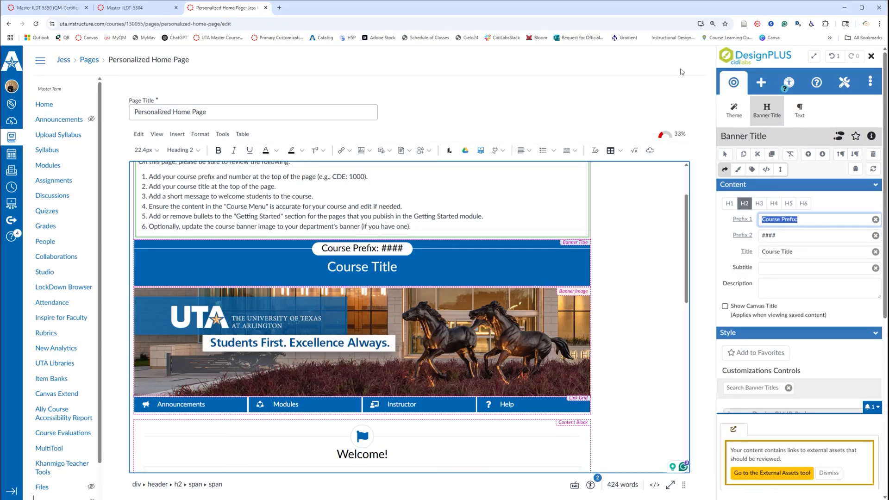
type("ILDT")
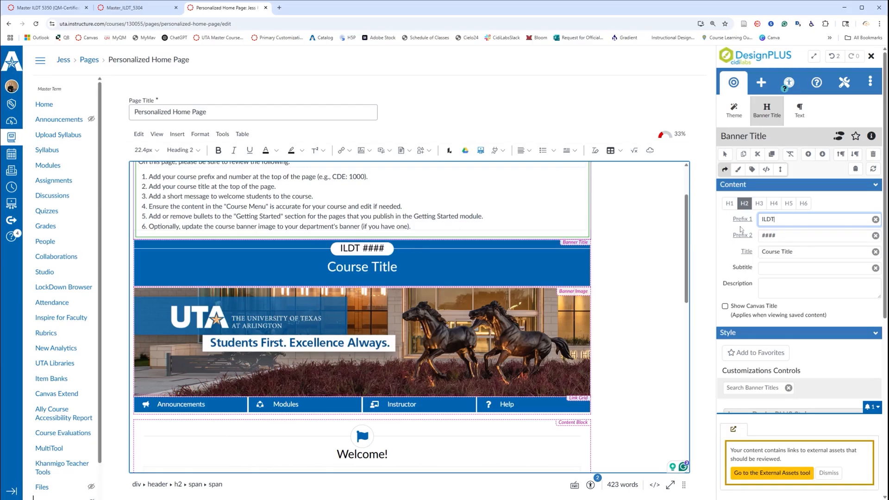
key("Tab")
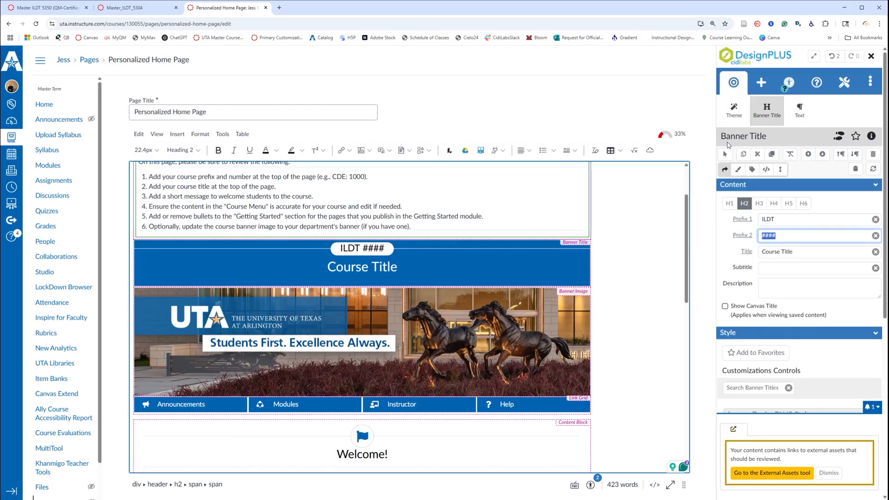
type("5350")
Replace the placeholder course title in the banner with "Multimedia Design Tools".
left_click(787, 251)
triple_click(788, 251)
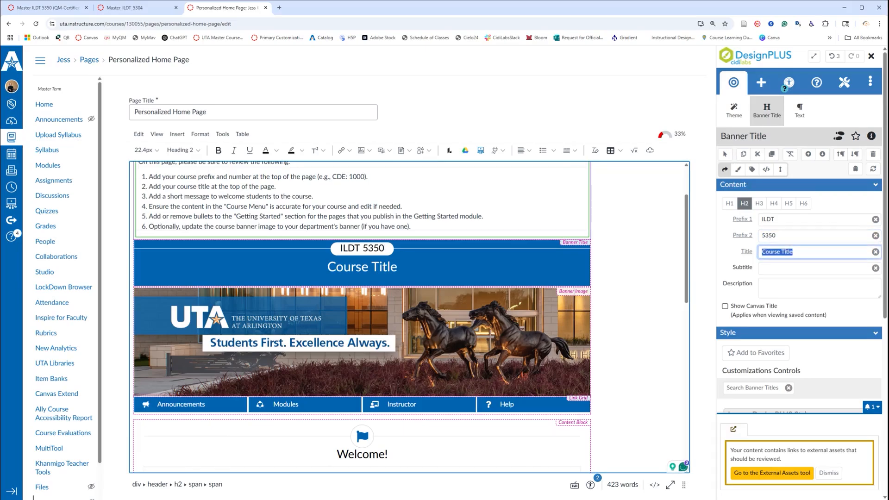
type("Multimedia Design Tools")
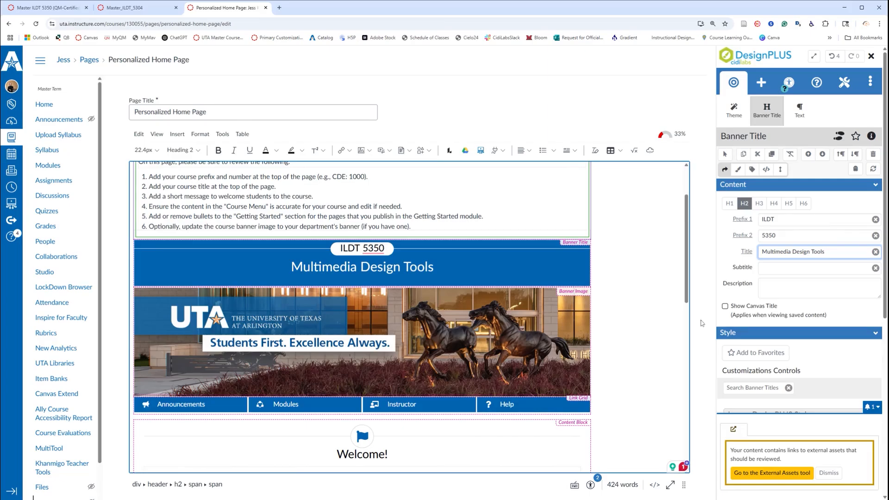
Insert a welcome message beginning "Welcome to the course—I'm so glad you're here!" in the empty paragraph under the Welcome! heading.
scroll(771, 356, "down", 2)
scroll(770, 355, "up", 2)
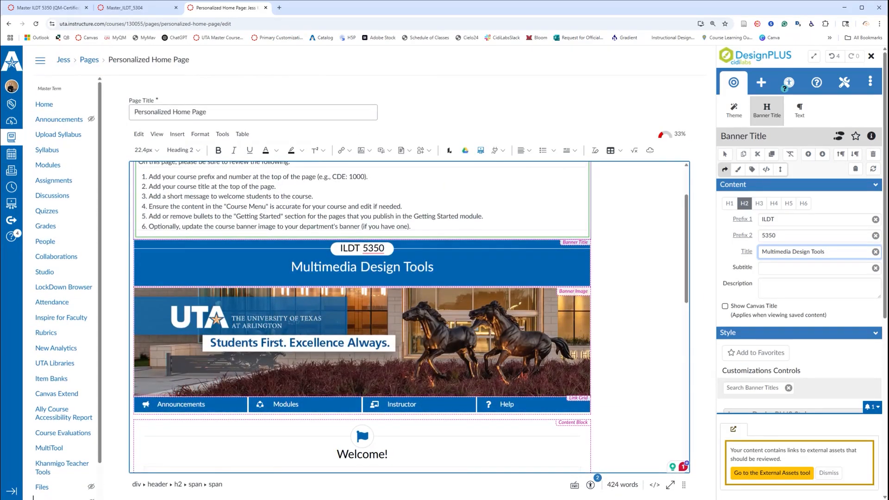
left_click_drag(152, 177, 226, 186)
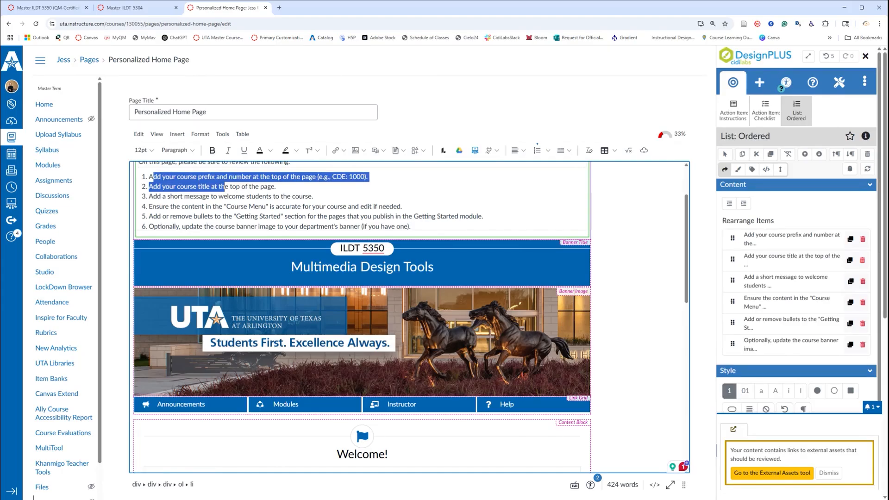
left_click(284, 197)
scroll(283, 199, "down", 3)
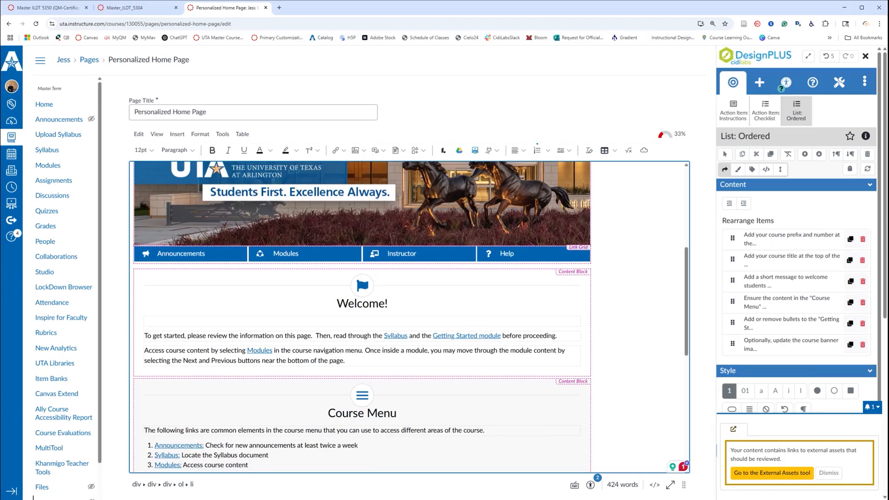
left_click(153, 321)
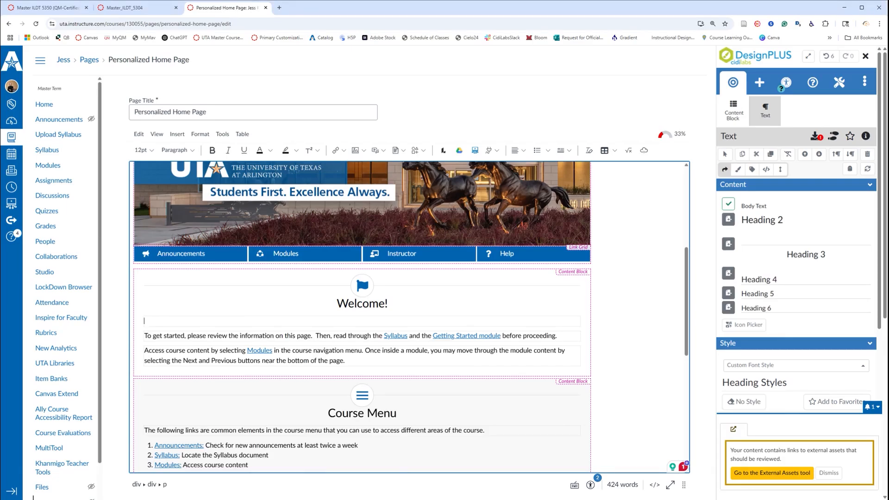
type("Welcome to the course—I'm so glad you're here! This class is designed to be engaging, practical, and full of opportunities to connect what you're learning to real-world applications. I'm looking forward to learning with you and supporting you every step of the way.")
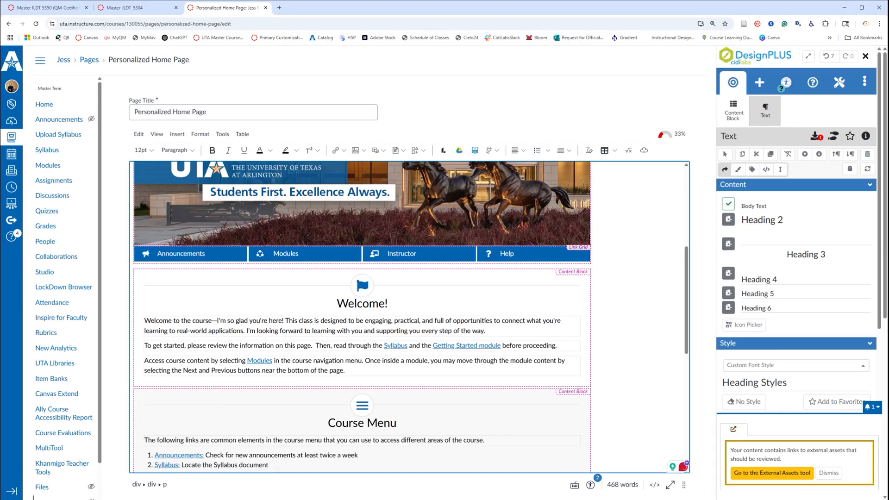
Add a new first bullet reading "About This Course:" to the list in The Getting Started Module section.
scroll(363, 317, "down", 1)
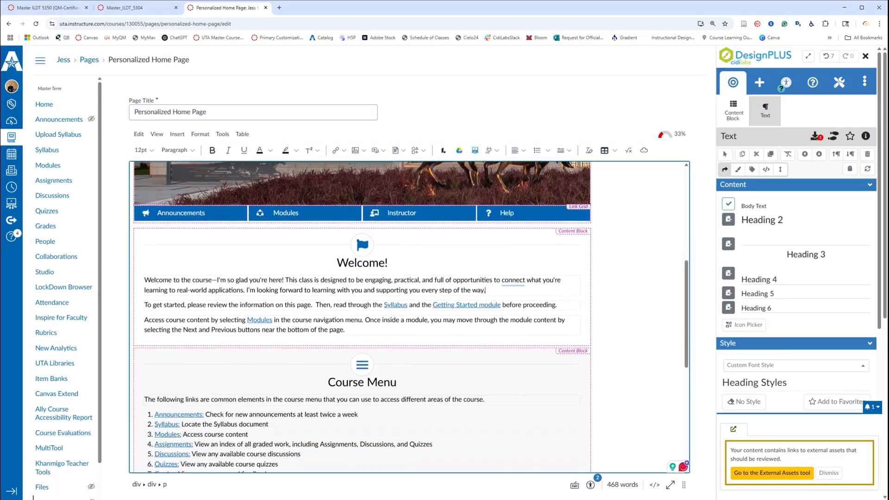
scroll(363, 317, "up", 5)
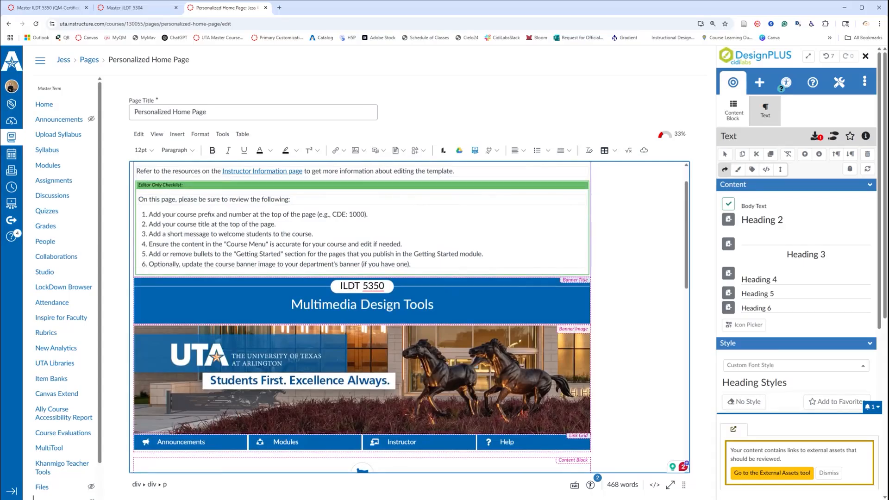
left_click_drag(198, 244, 335, 254)
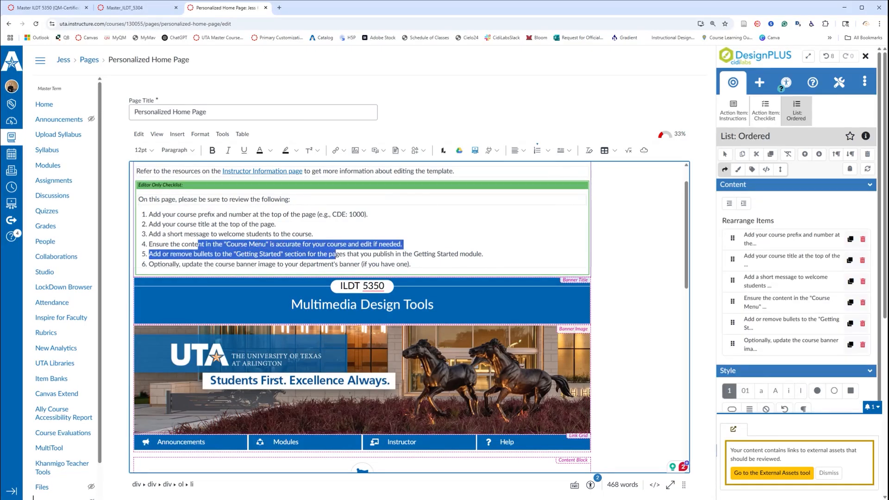
left_click(336, 253)
scroll(363, 317, "down", 8)
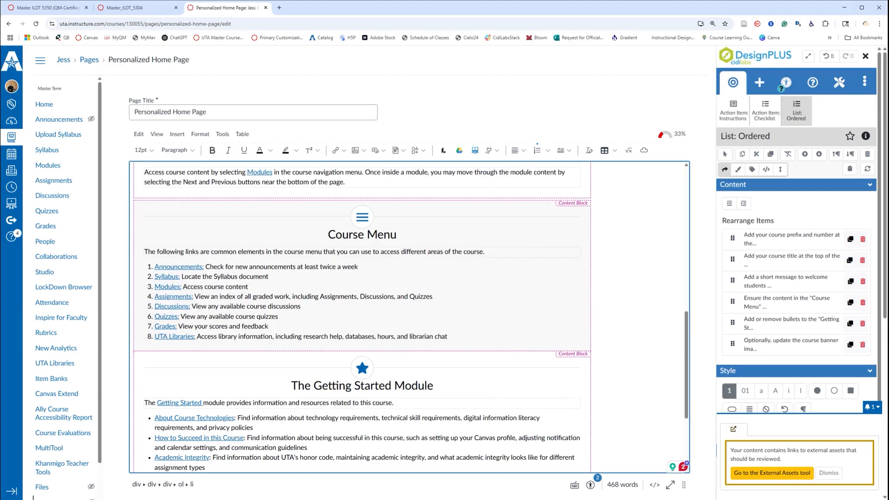
scroll(363, 317, "down", 5)
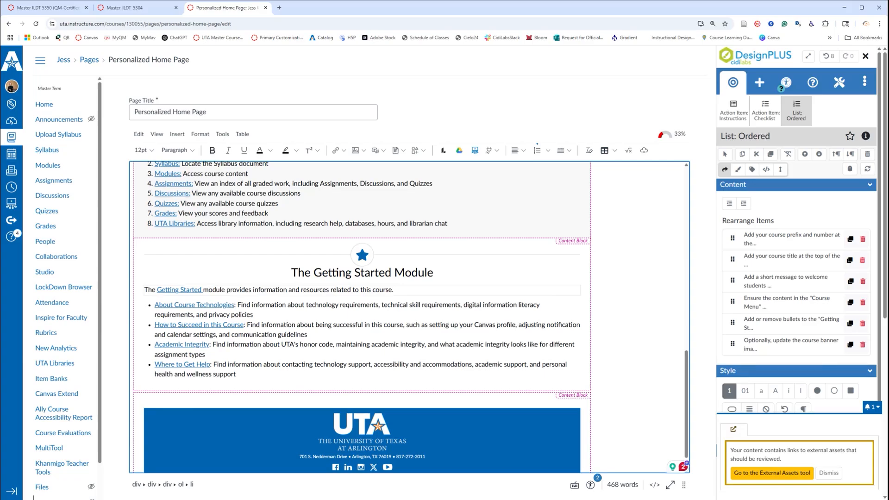
left_click(155, 305)
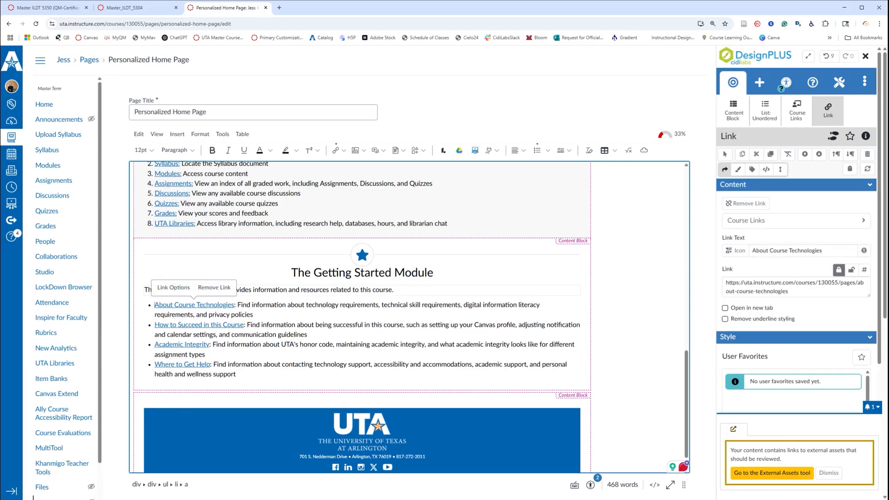
key("Return")
type("Aabou")
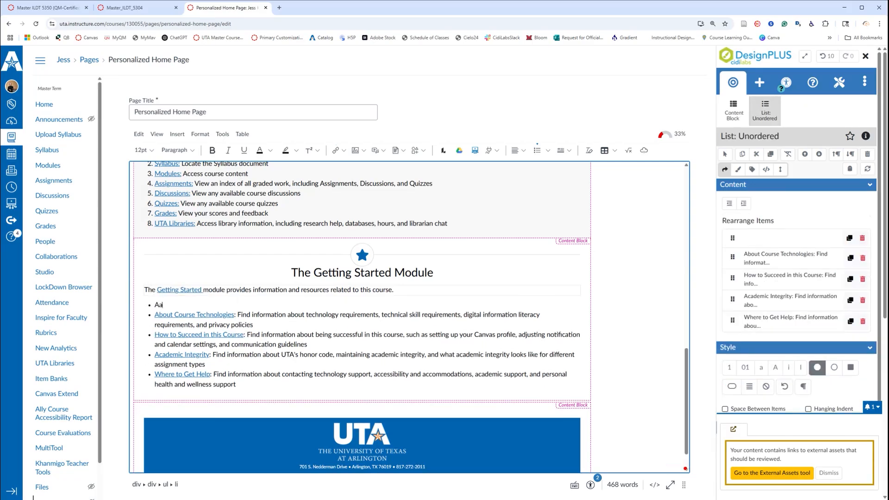
key("BackSpace")
key("BackSpace")
key("BackSpace")
type("bout This Course:")
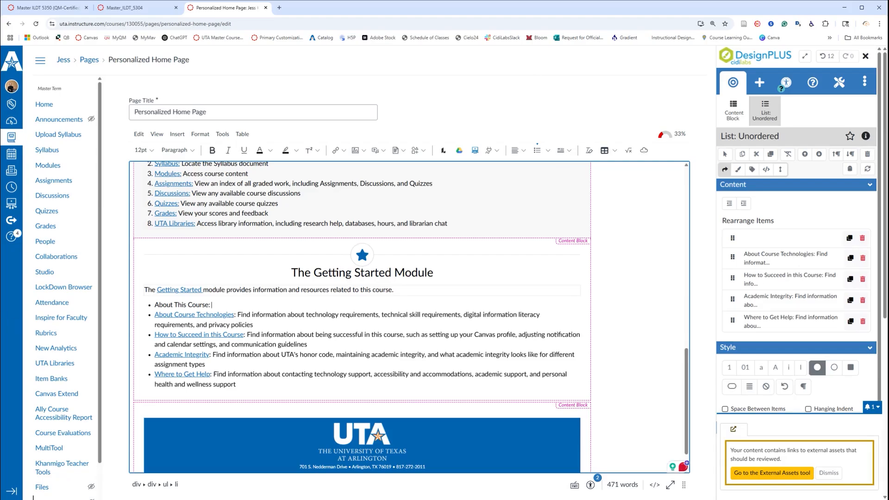
Link the "About This Course" text to the About This Course Template page, replacing the link text, and add the description "Learn more about this course!".
left_click_drag(155, 304, 209, 305)
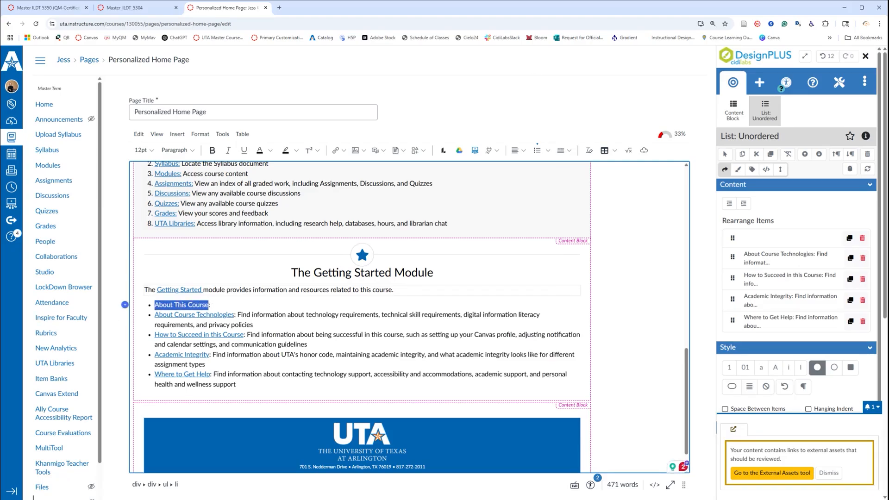
left_click(761, 88)
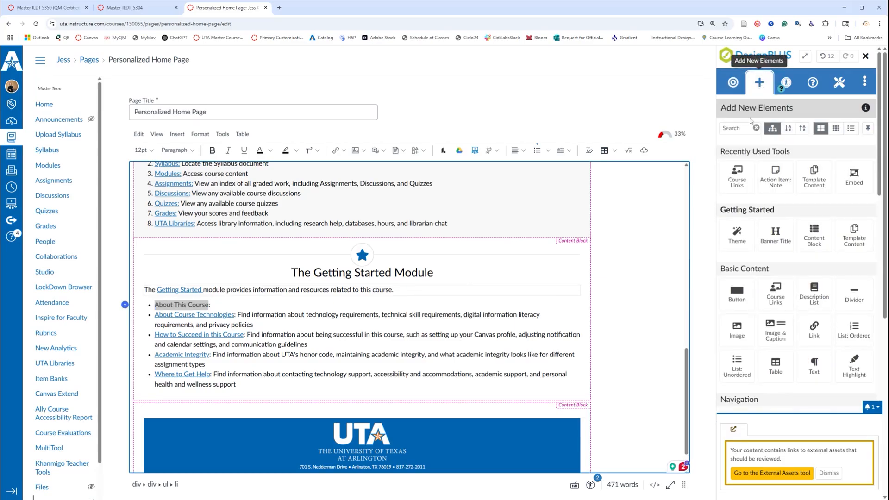
left_click(723, 128)
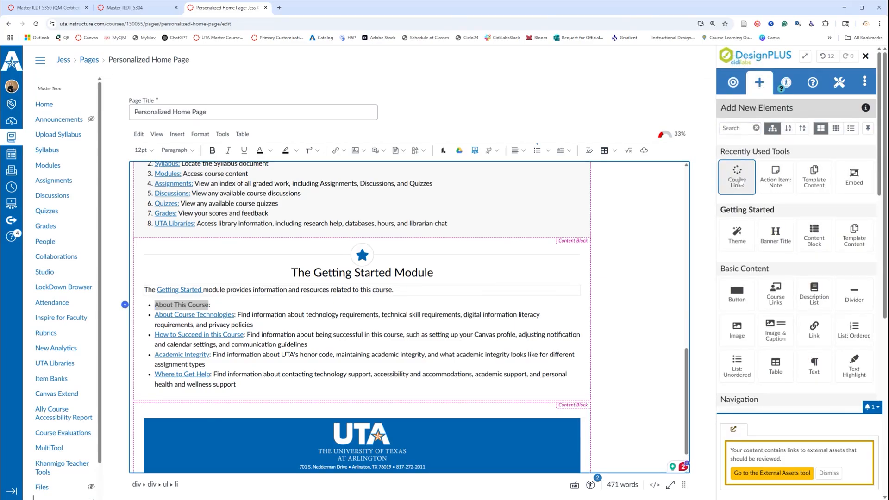
left_click(737, 177)
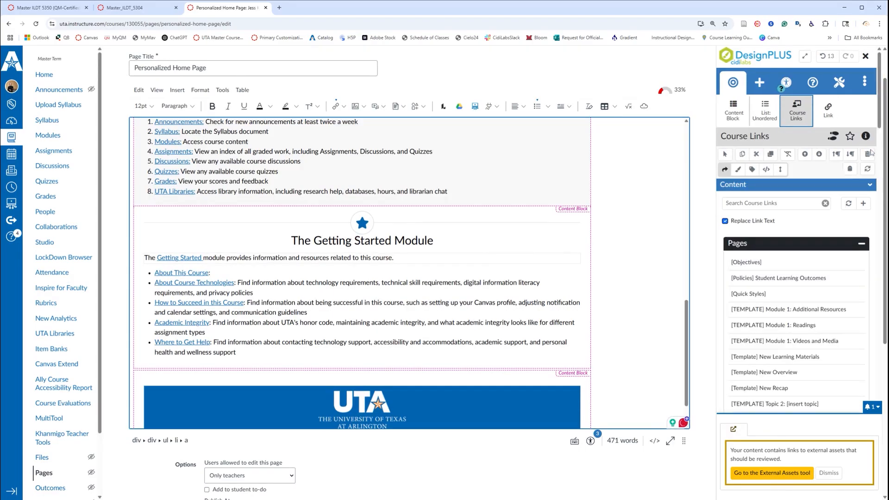
scroll(845, 351, "down", 4)
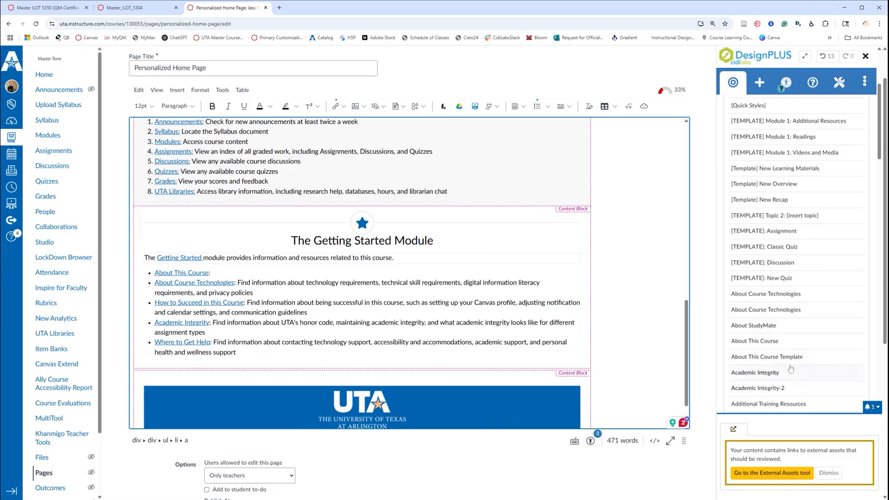
left_click(821, 352)
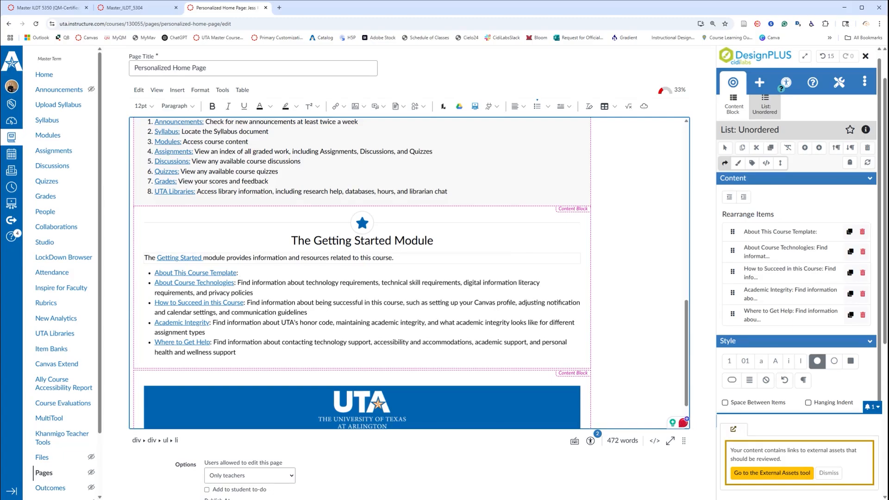
type("Learn more about th")
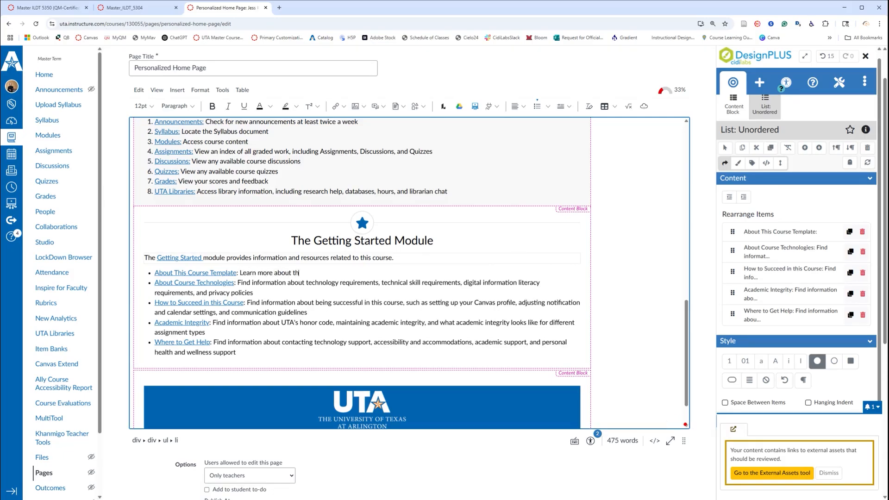
type("is course!")
Select the horse-statue banner image to view its image settings against the checklist's optional banner update.
scroll(363, 273, "up", 10)
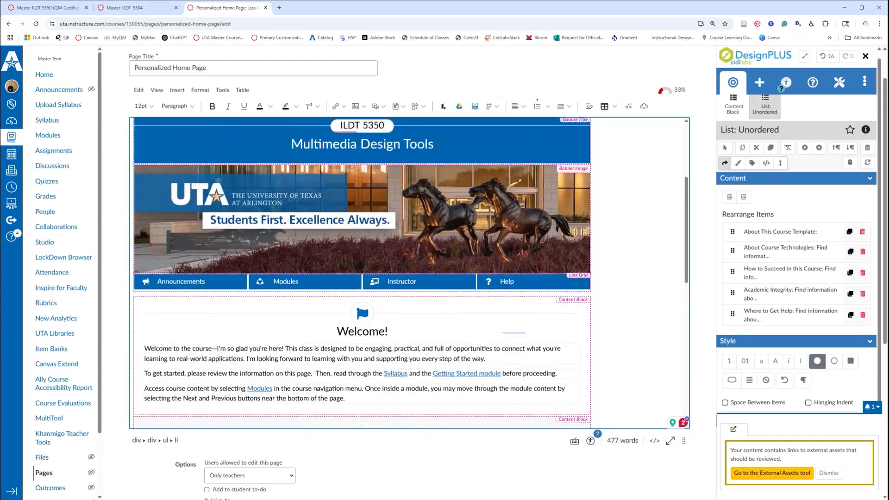
scroll(363, 273, "up", 1)
left_click(363, 265)
scroll(363, 265, "up", 2)
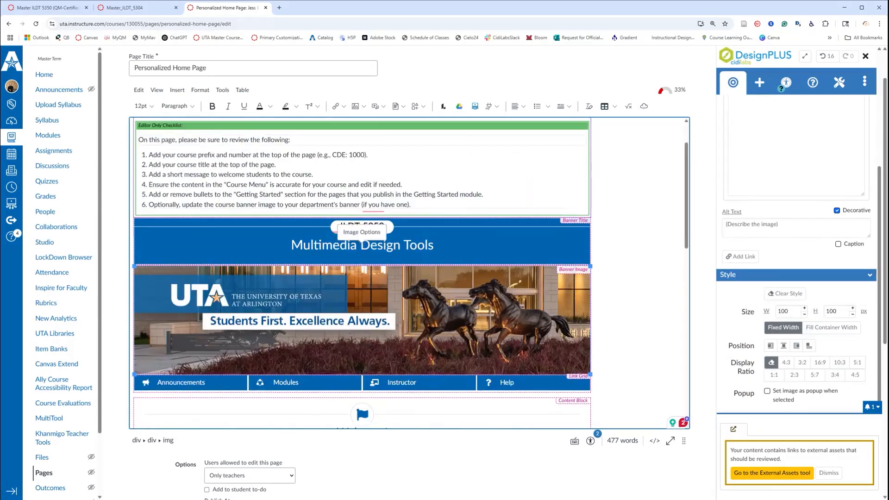
Open the page's accessibility check, remove the two broken Getting Started module links, and close the check.
scroll(362, 266, "down", 2)
scroll(363, 265, "up", 3)
scroll(362, 265, "up", 1)
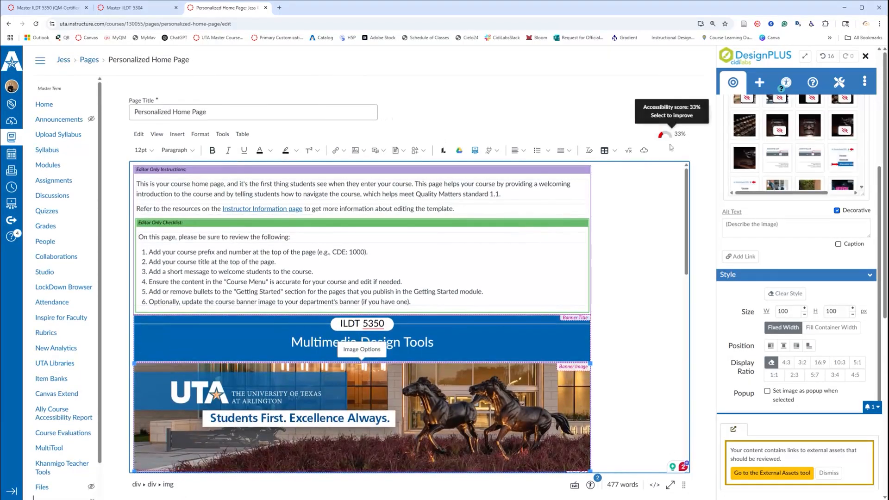
left_click(670, 136)
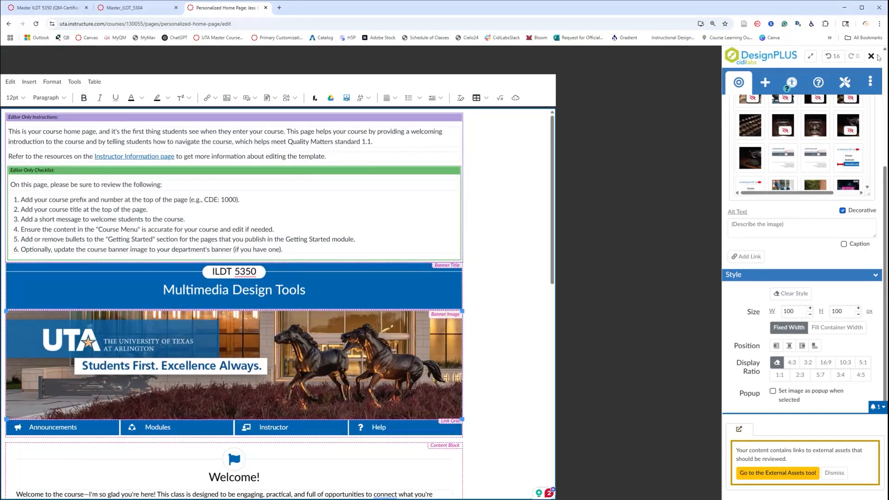
left_click(871, 56)
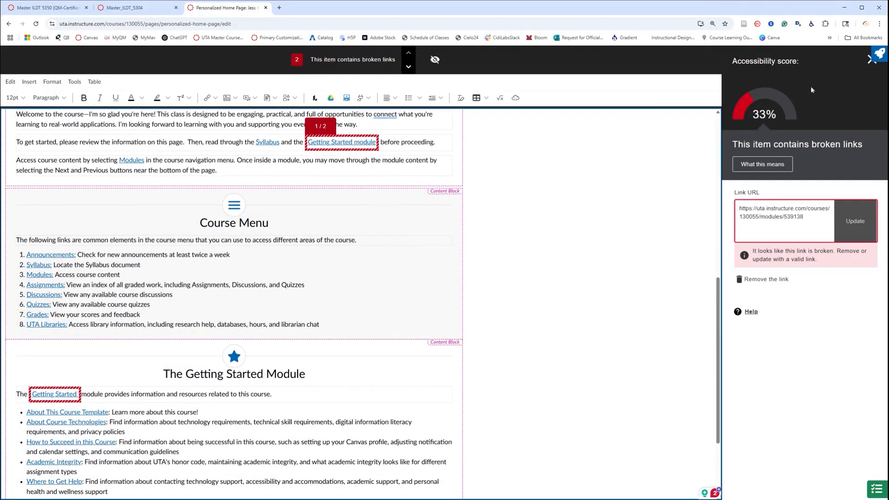
left_click(771, 280)
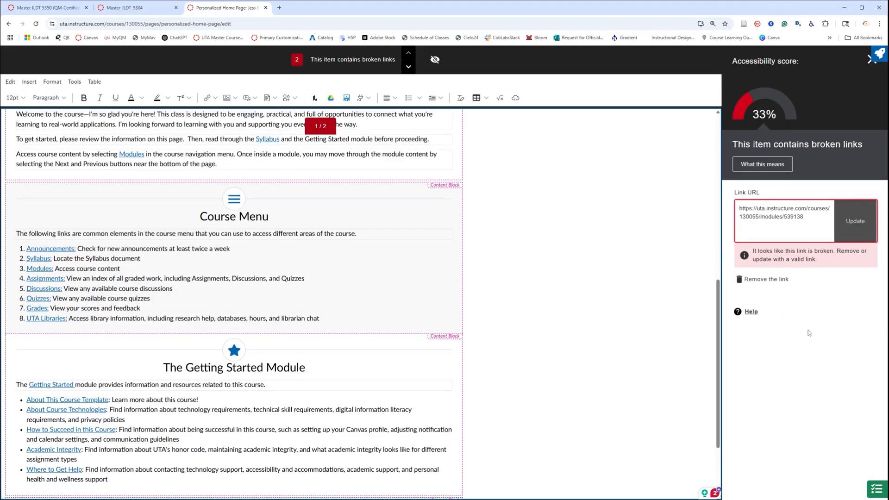
left_click(776, 280)
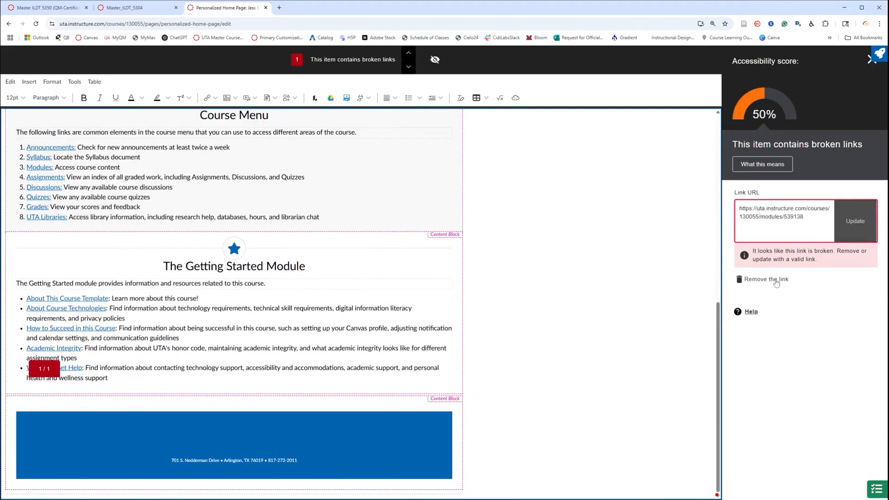
left_click(776, 280)
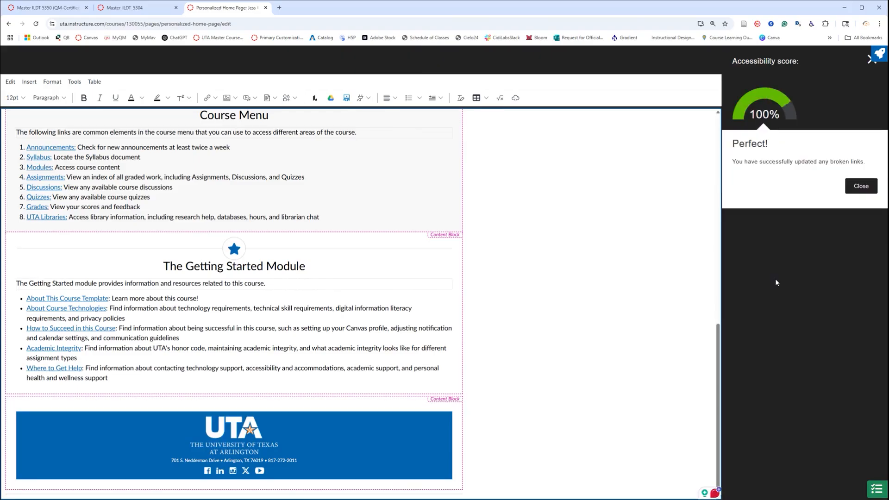
left_click(861, 186)
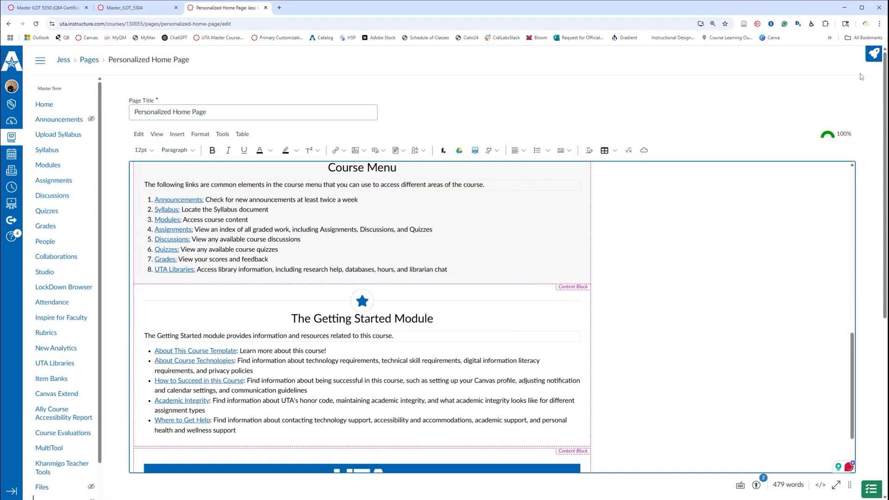
Select the horse-statue banner image, open its settings in the DesignPLUS sidebar, and browse the institution's image collection for the banners.
scroll(491, 317, "down", 2)
scroll(491, 317, "up", 6)
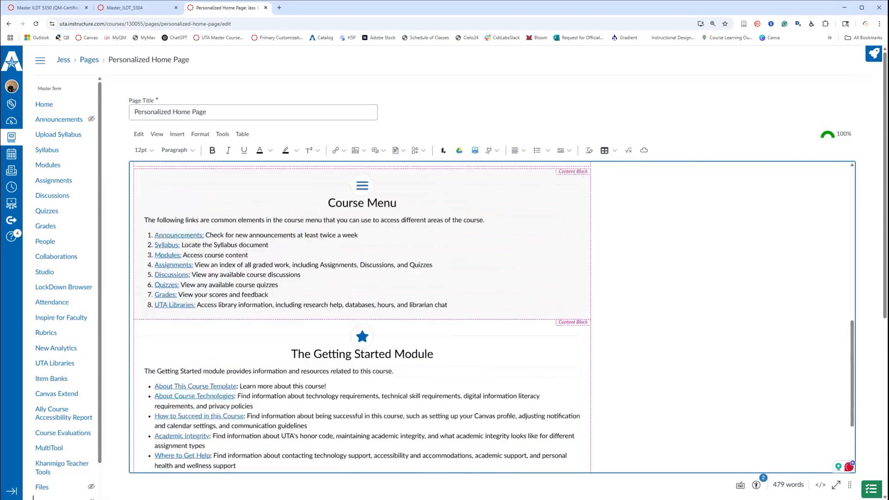
scroll(491, 317, "up", 4)
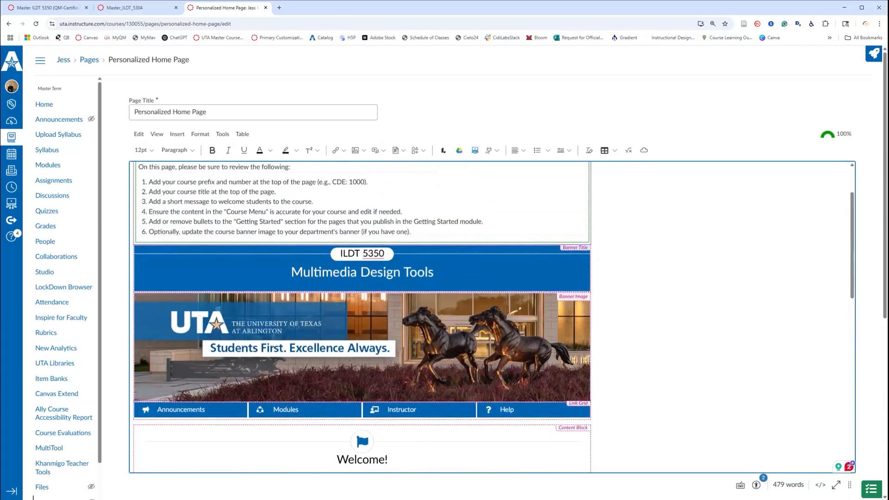
left_click(362, 346)
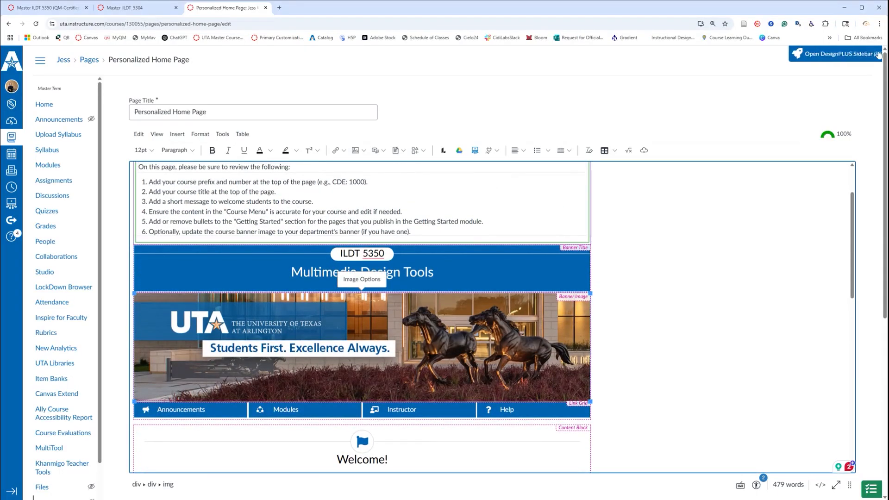
left_click(839, 59)
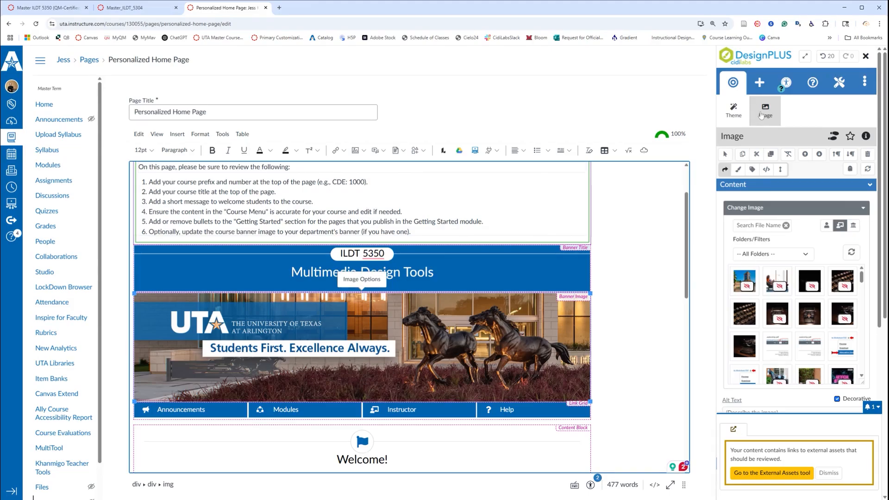
left_click(854, 227)
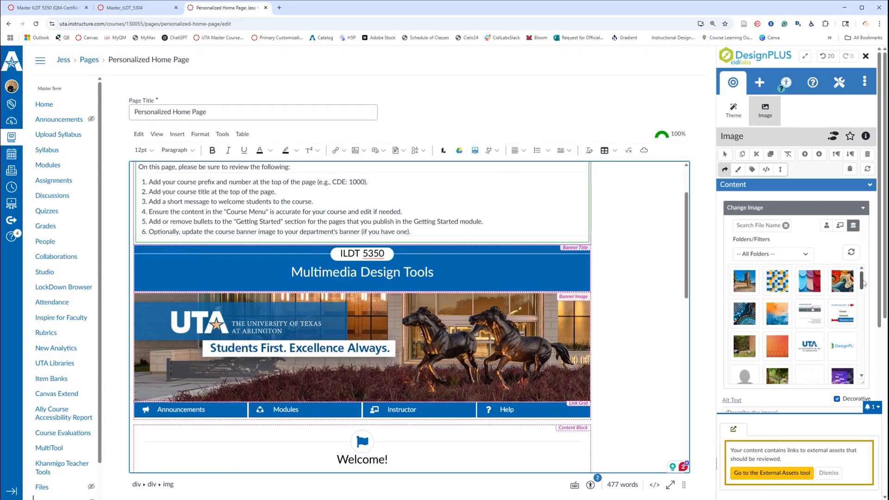
left_click_drag(863, 283, 859, 338)
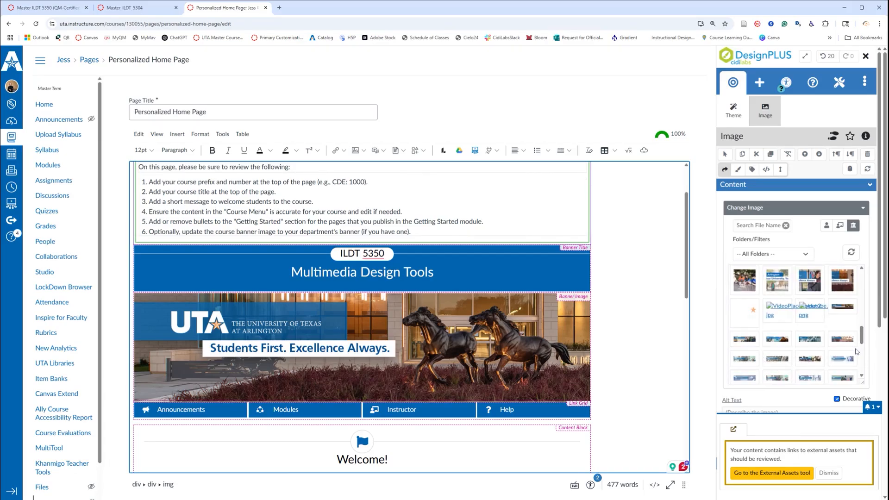
scroll(854, 350, "down", 1)
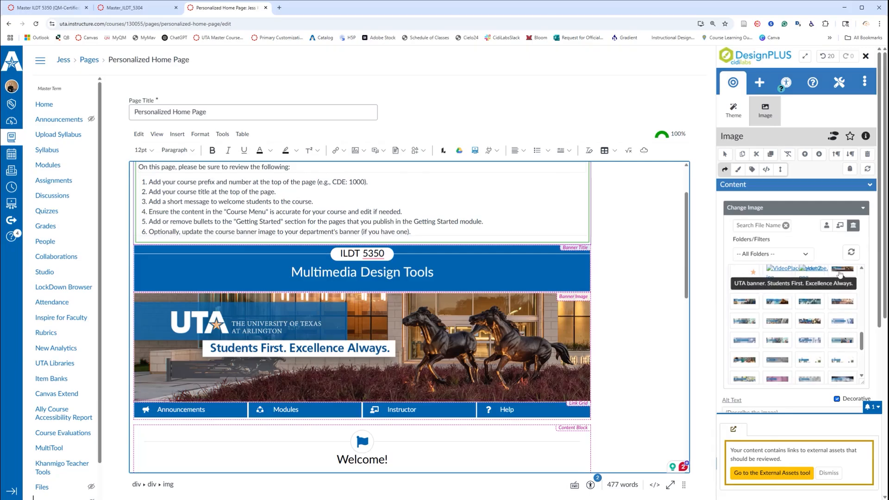
Replace the banner with the "Students First. Excellence Always." image of three students, and with the College of Education Instructional and Learning Design Technology banner.
left_click(743, 301)
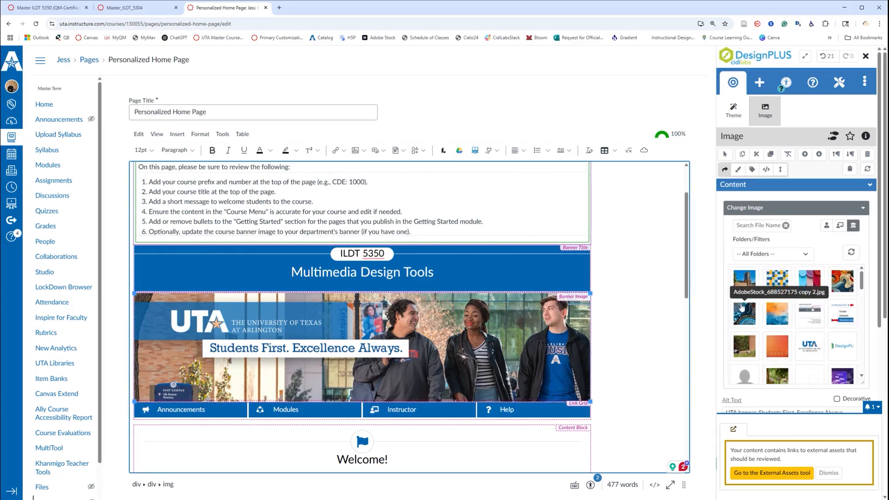
scroll(819, 347, "down", 10)
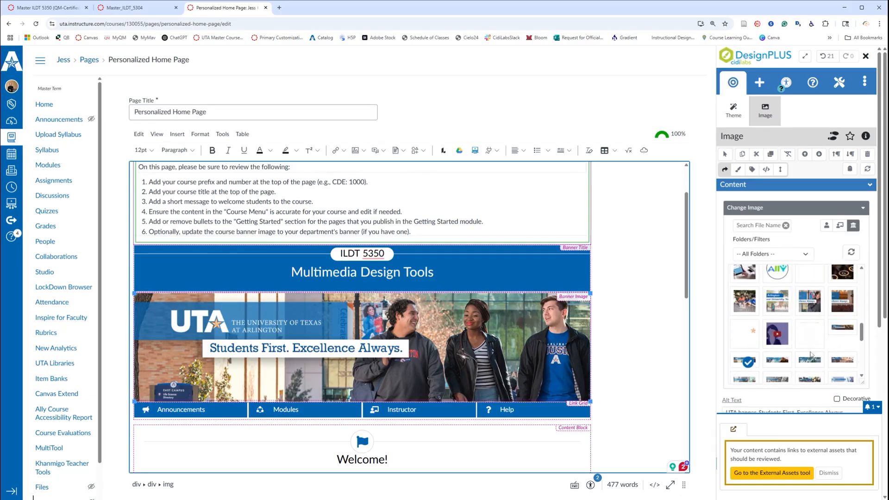
scroll(802, 352, "up", 3)
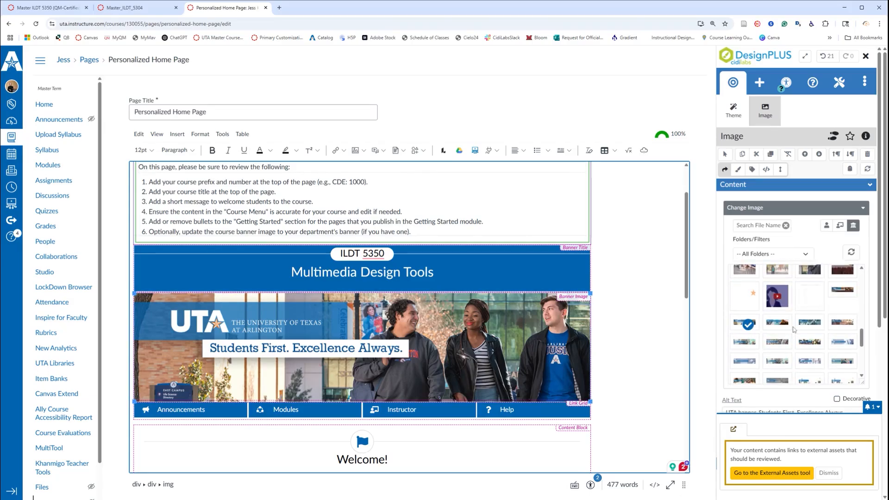
left_click(773, 344)
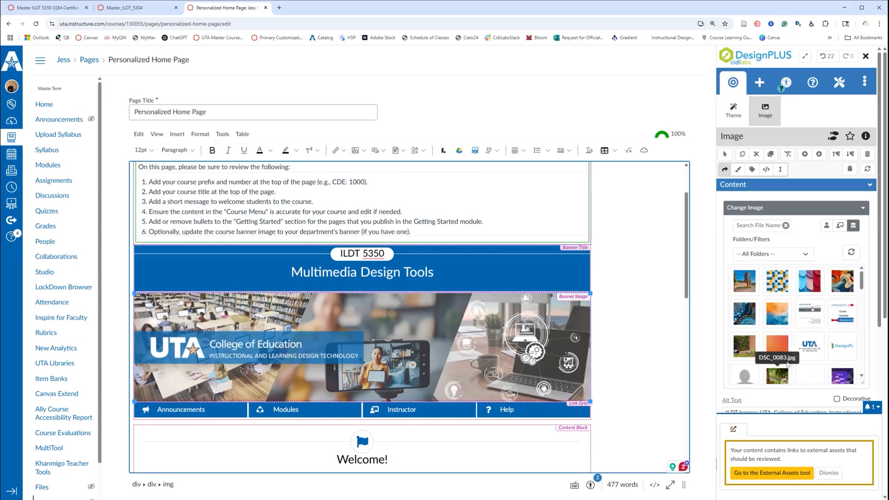
Change the banner image to the College of Liberal Arts, Department of Linguistics banner from the institution's images.
scroll(847, 298, "down", 5)
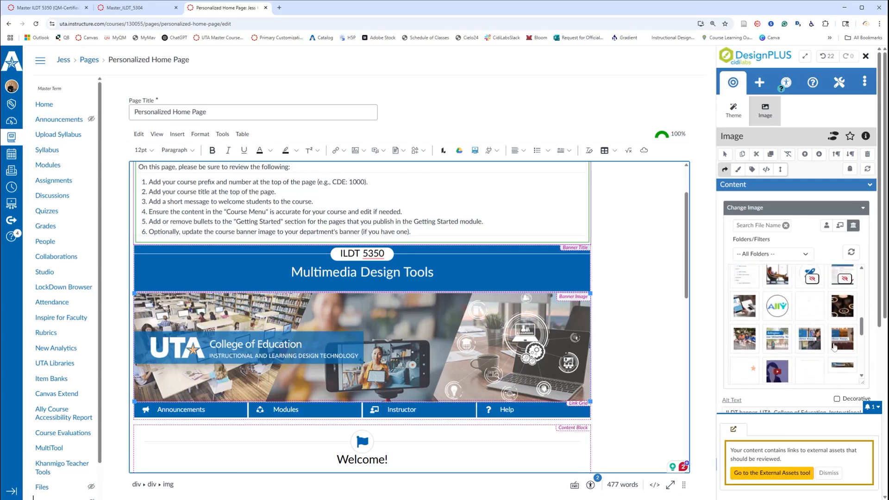
scroll(850, 349, "down", 3)
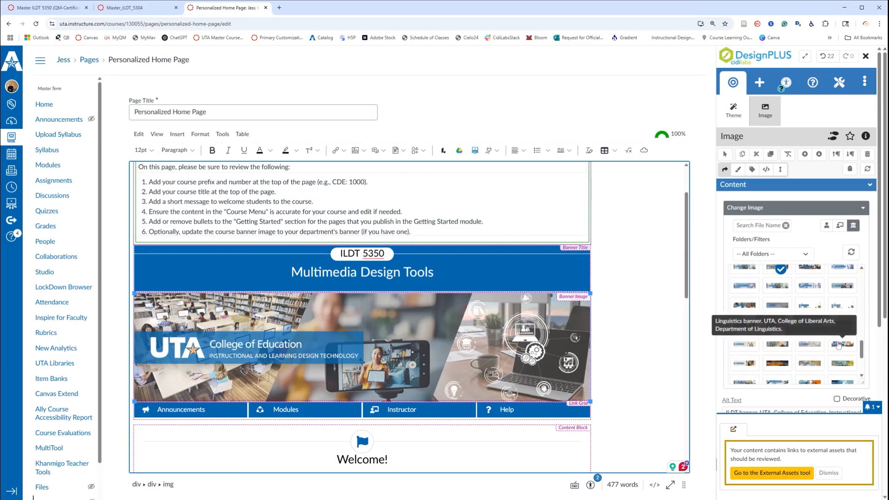
left_click(838, 345)
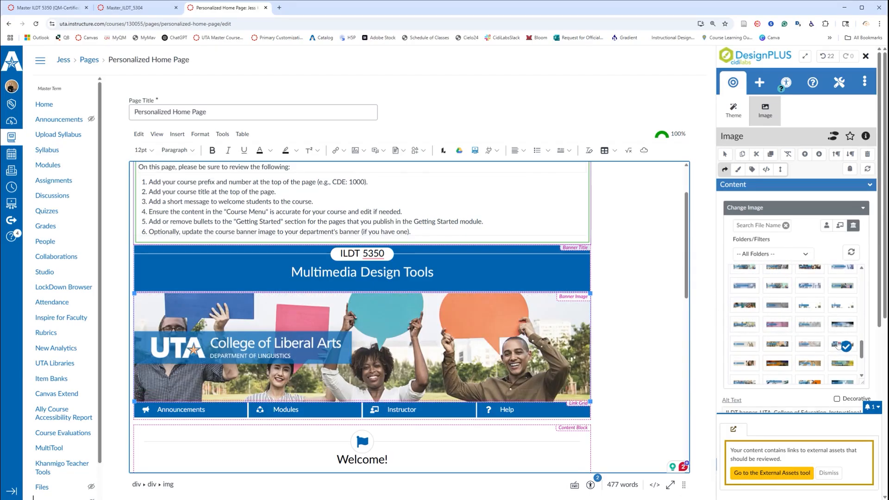
Change the banner image to the School of Social Work banner and review its alt text and style settings.
scroll(840, 341, "up", 3)
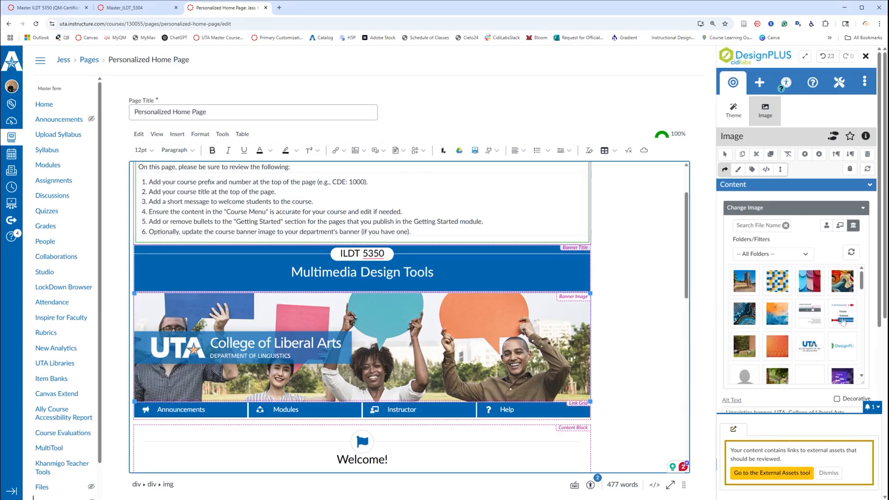
scroll(851, 344, "down", 5)
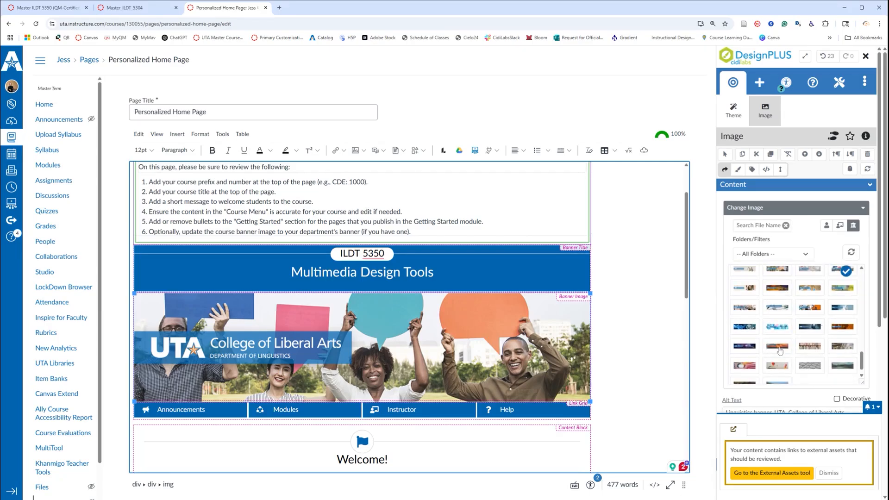
left_click(779, 348)
scroll(818, 346, "down", 2)
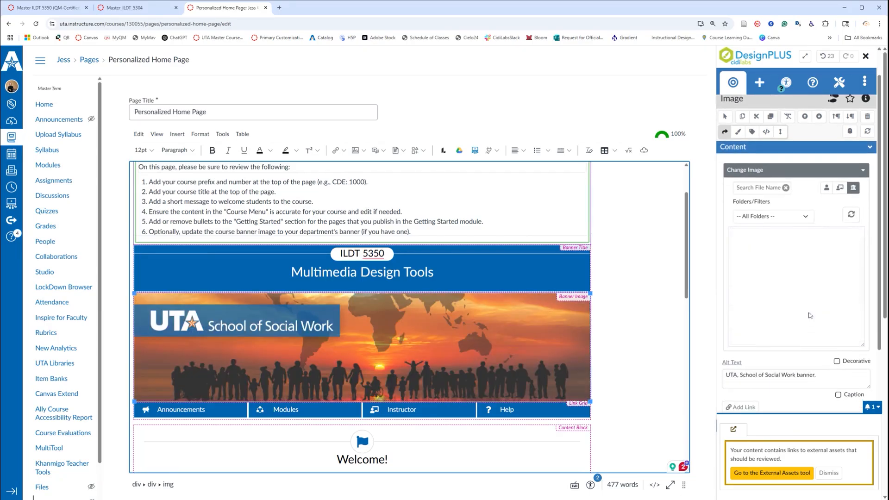
scroll(857, 352, "down", 4)
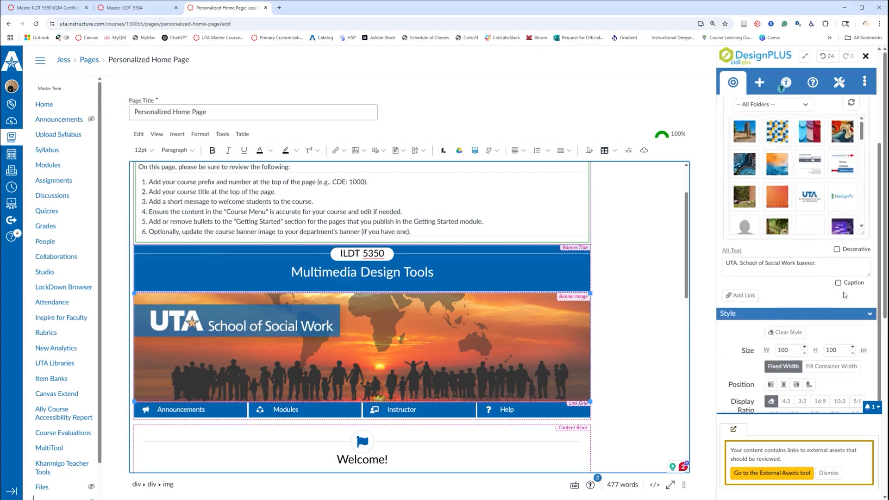
scroll(861, 413, "up", 2)
Change the banner image to the College of Engineering, Department of Electrical Engineering banner.
scroll(826, 252, "down", 5)
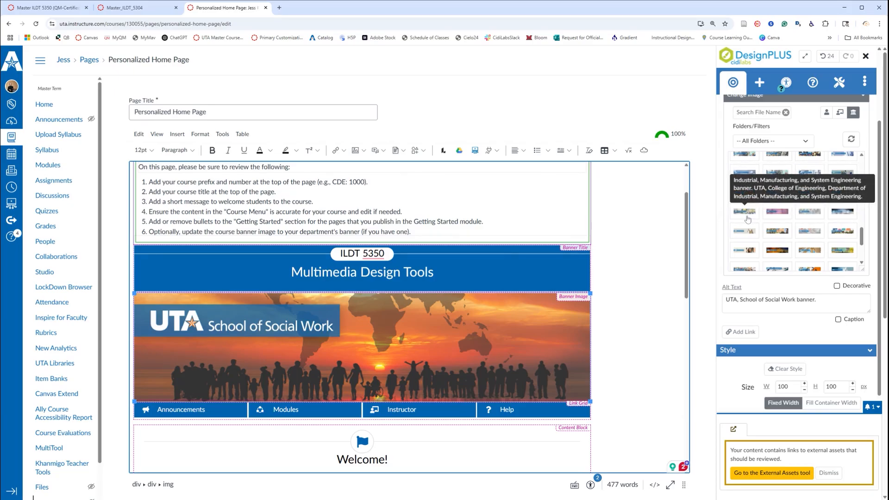
left_click(745, 212)
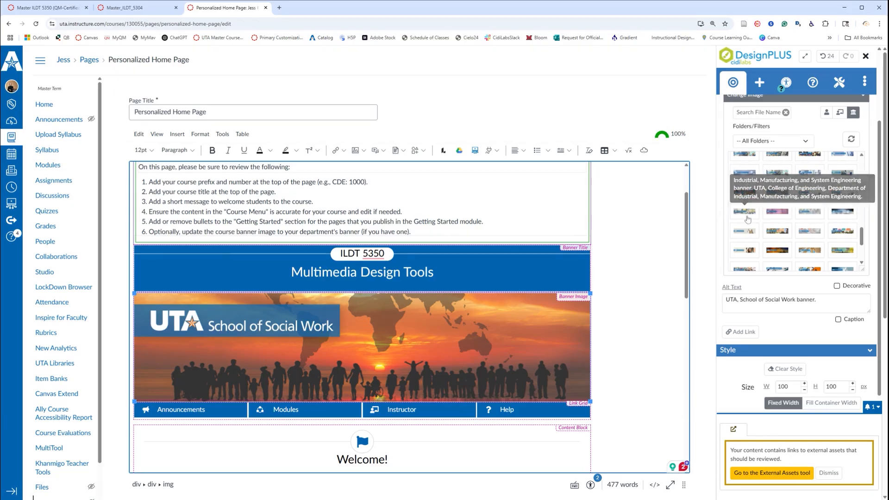
left_click(844, 196)
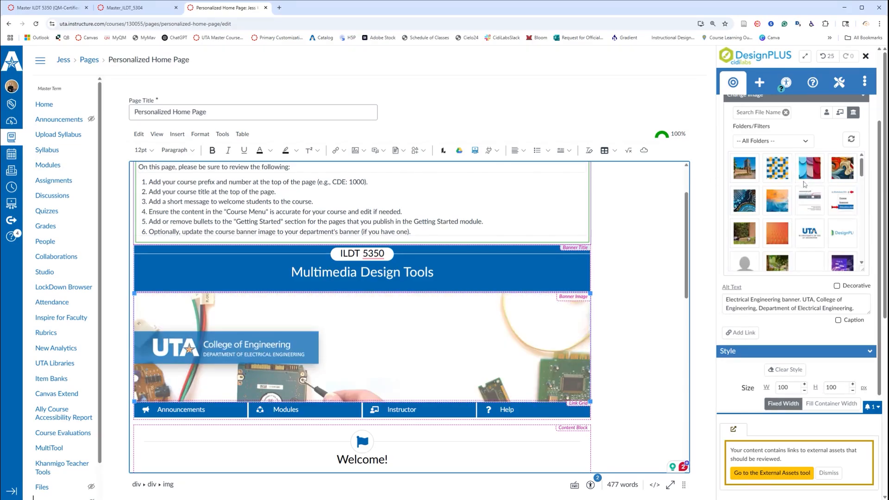
Change the banner image to the College of Liberal Arts, Department of English banner.
scroll(836, 237, "down", 5)
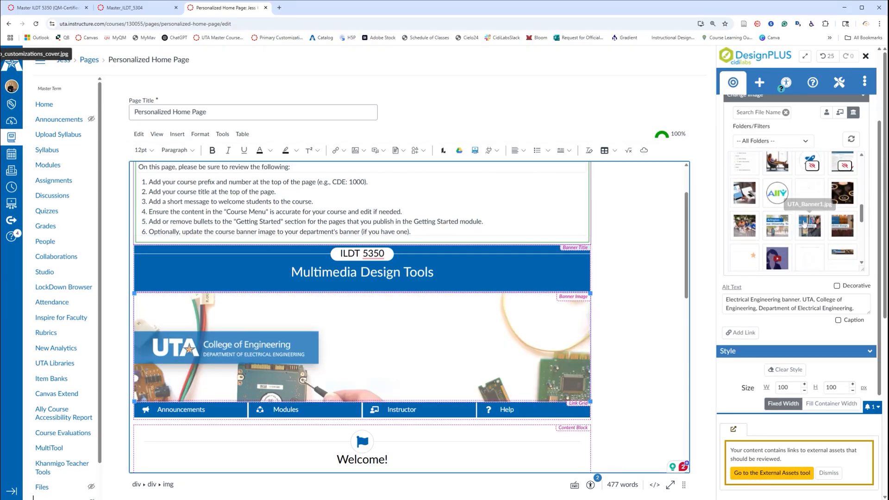
scroll(794, 237, "down", 3)
left_click(786, 233)
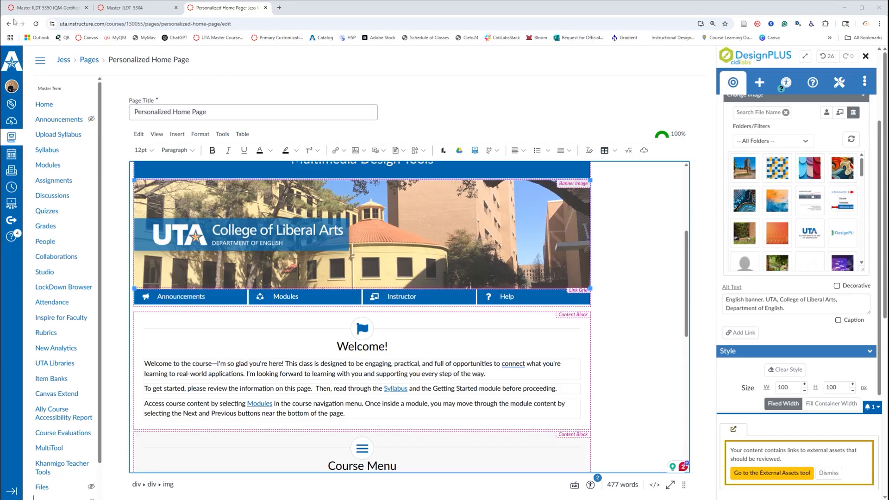
Examine the home pages of the Master ILDT 5350 and Master_ILDT_5304 courses as examples of customized layouts.
left_click(36, 7)
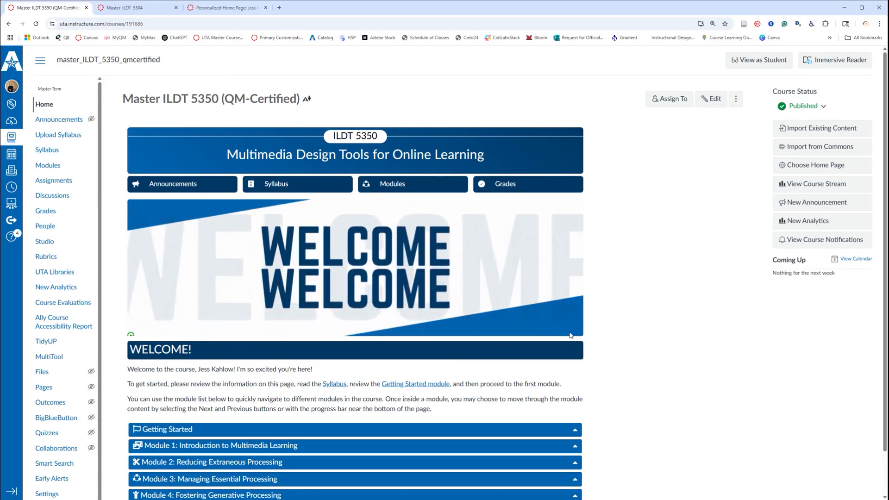
scroll(679, 262, "down", 1)
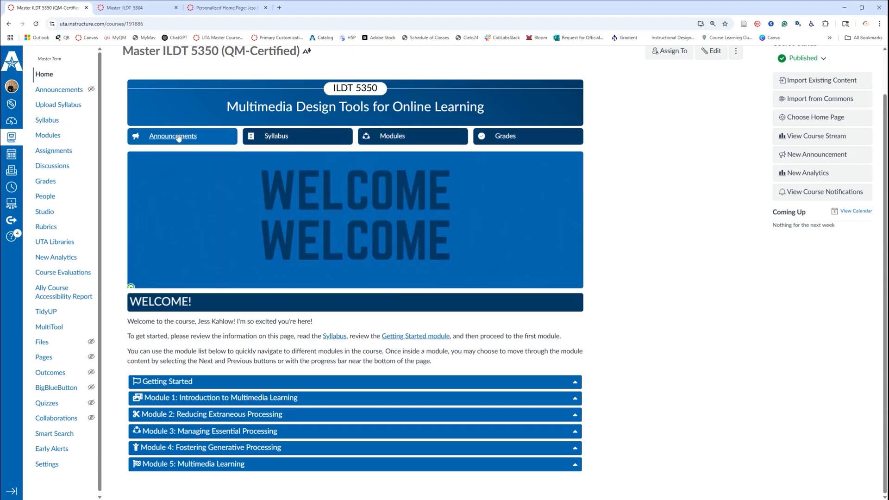
left_click(237, 8)
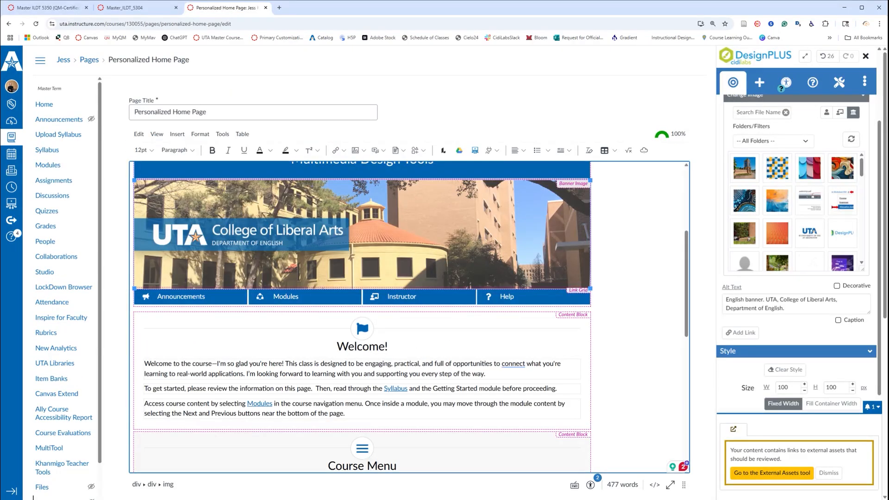
left_click(124, 8)
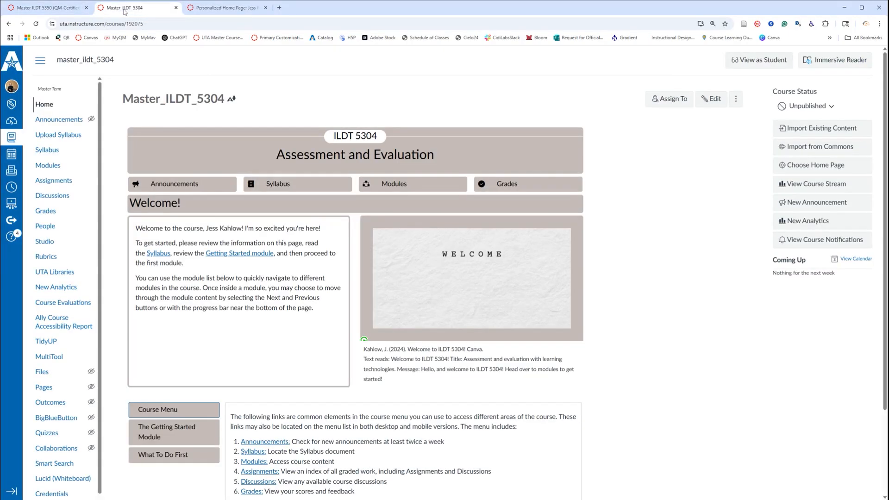
left_click(51, 8)
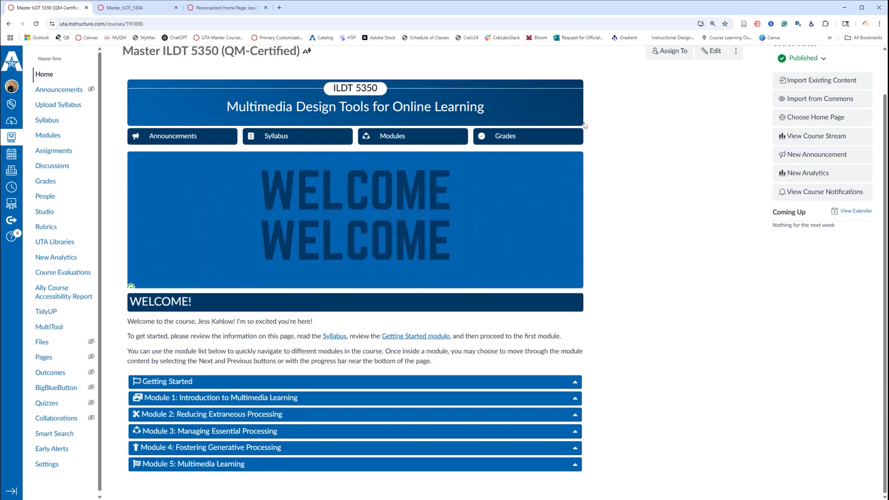
Examine the contents of the Getting Started and Module 1 accordions on the Master ILDT 5350 home page, collapsing each one again.
left_click(290, 383)
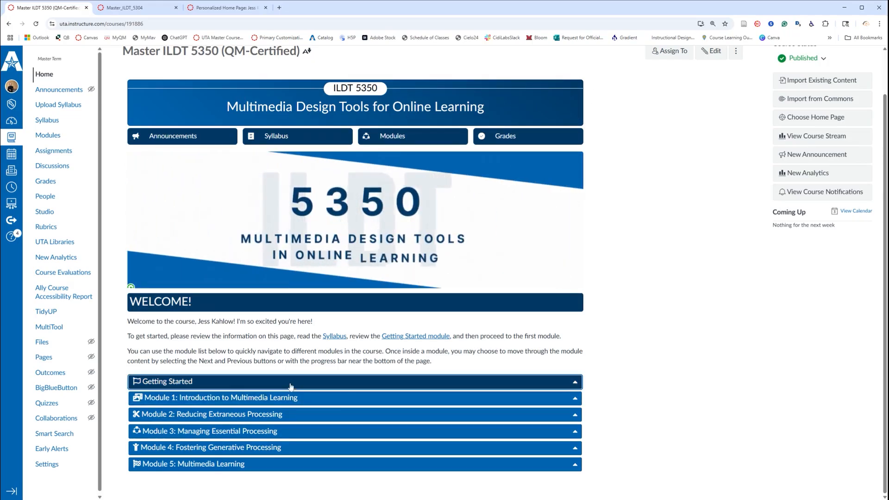
scroll(292, 385, "down", 3)
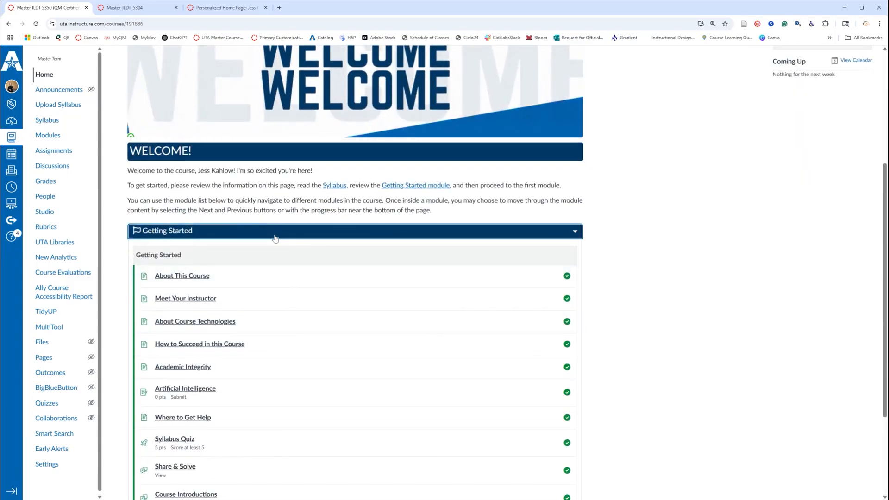
left_click(275, 238)
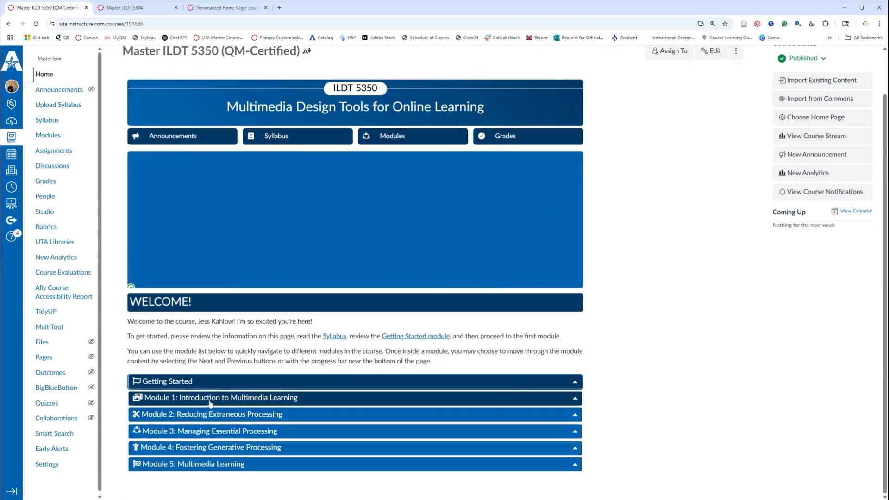
left_click(215, 398)
scroll(215, 398, "down", 3)
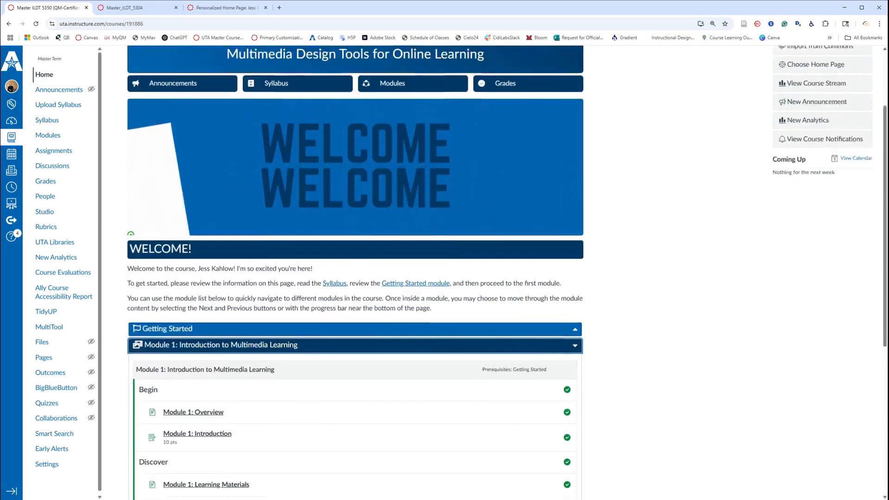
left_click(232, 249)
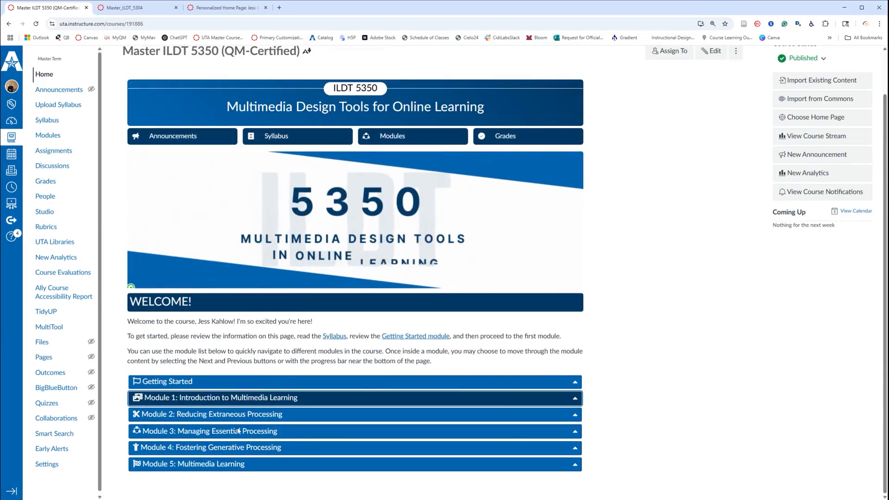
Examine the contents of the Module 3 and Module 2 accordions, collapsing each one again.
left_click(195, 423)
scroll(260, 390, "down", 3)
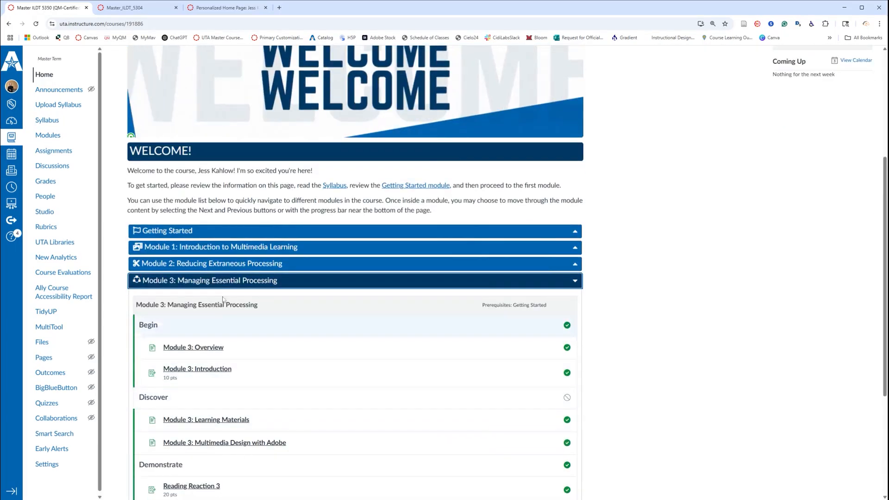
scroll(271, 290, "down", 3)
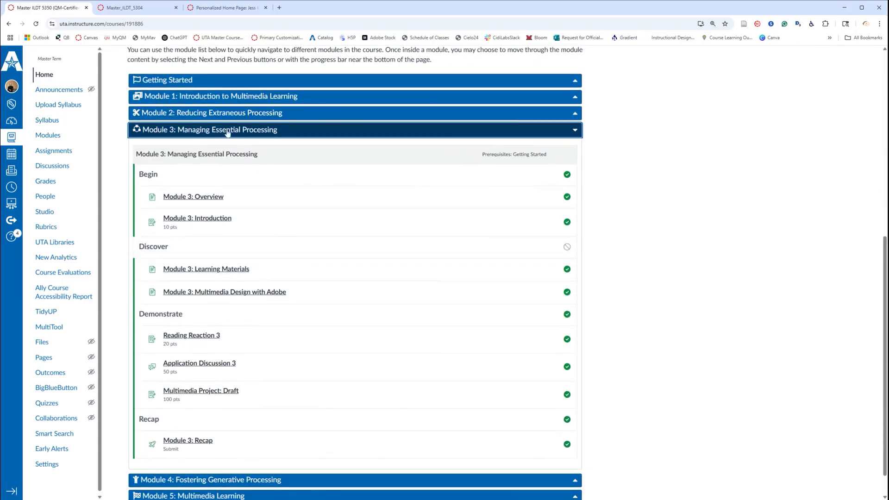
left_click(226, 131)
left_click(236, 414)
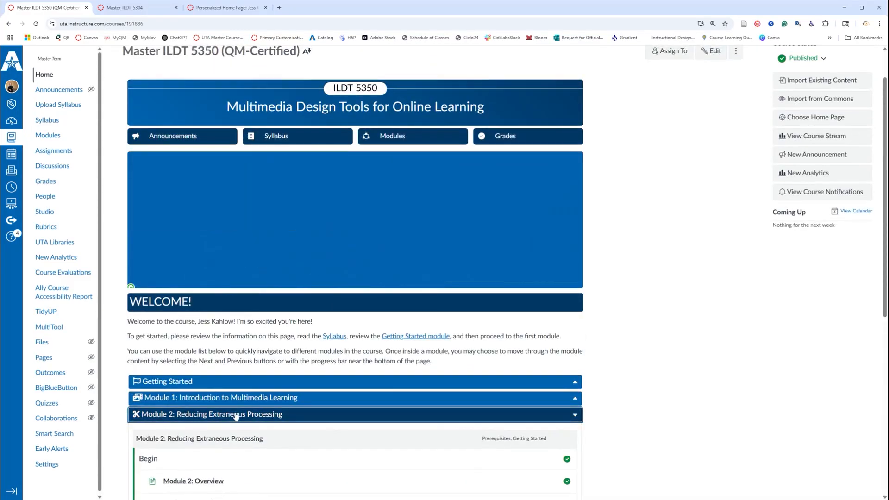
scroll(237, 410, "down", 3)
left_click(223, 264)
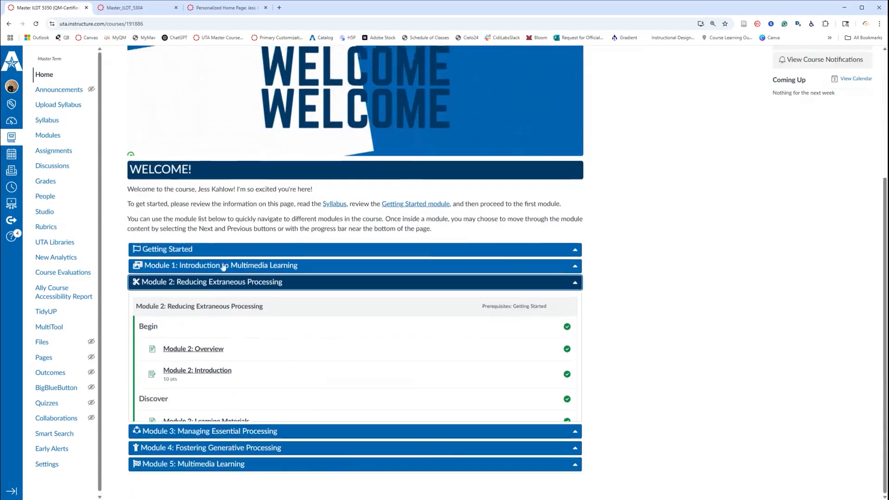
Examine the contents of the Module 5: Multimedia Learning accordion and collapse it again.
left_click(230, 464)
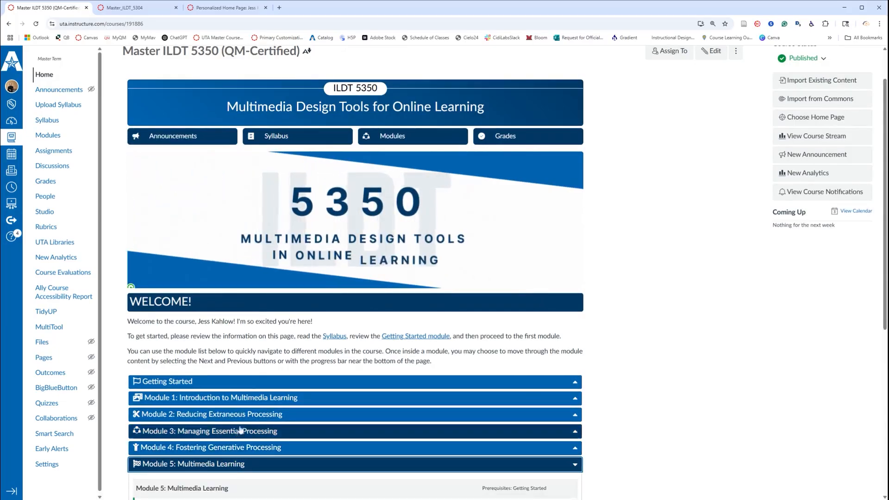
scroll(250, 417, "down", 4)
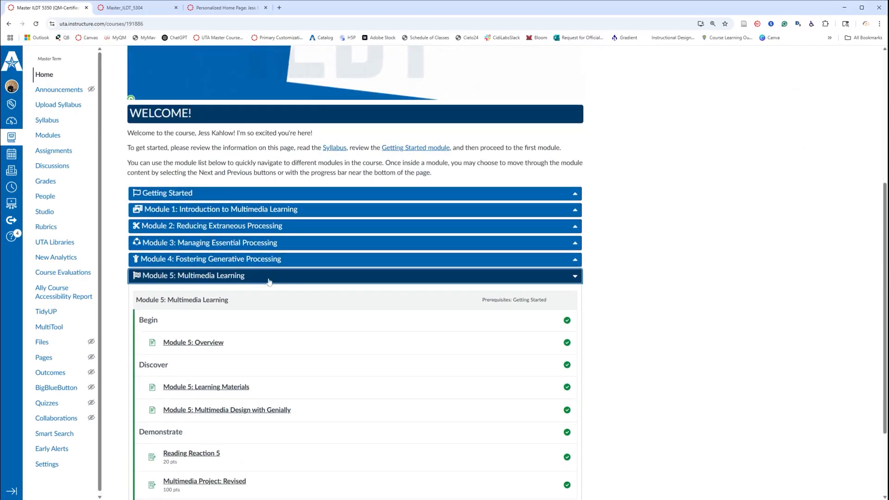
scroll(281, 318, "down", 2)
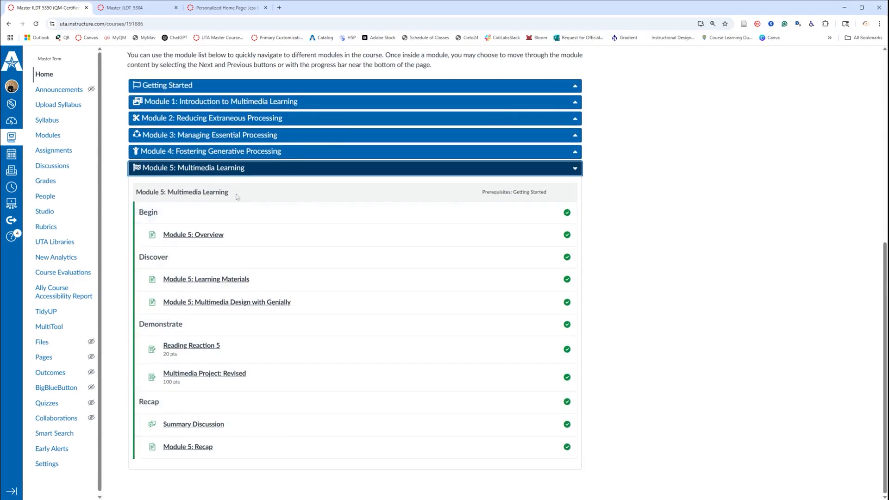
scroll(373, 204, "up", 3)
scroll(373, 204, "up", 4)
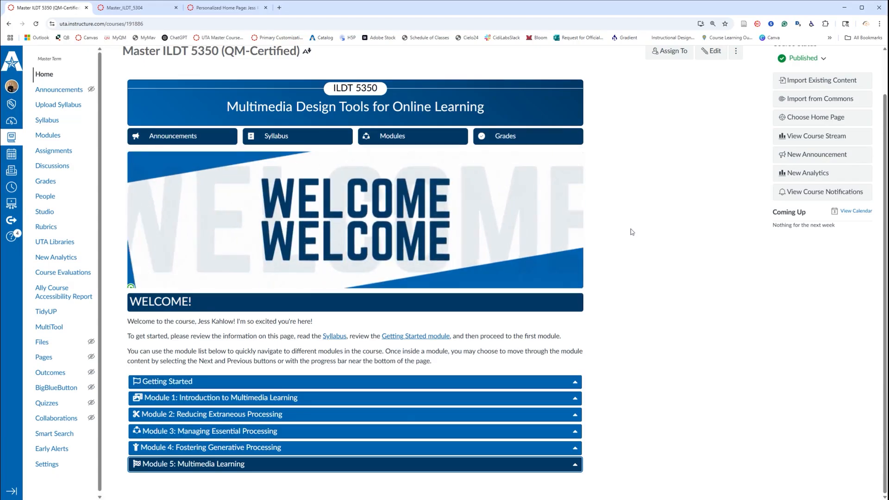
scroll(534, 218, "up", 1)
scroll(534, 218, "up", 1)
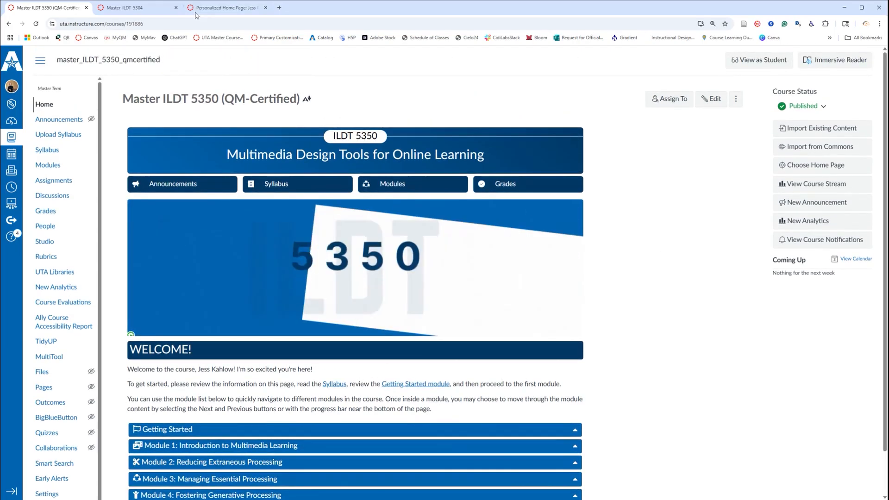
Compare the Master_ILDT_5304 home page layout with the Course Menu and Getting Started blocks of the Personalized Home Page.
left_click(124, 8)
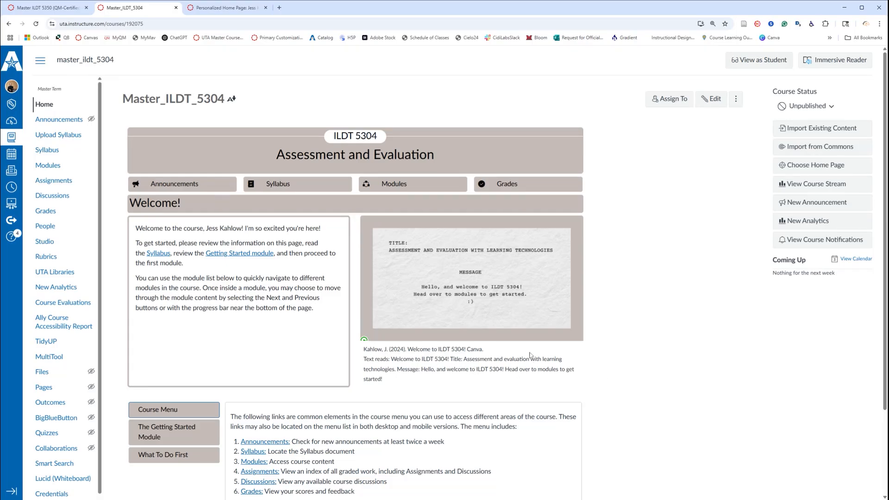
scroll(666, 329, "down", 2)
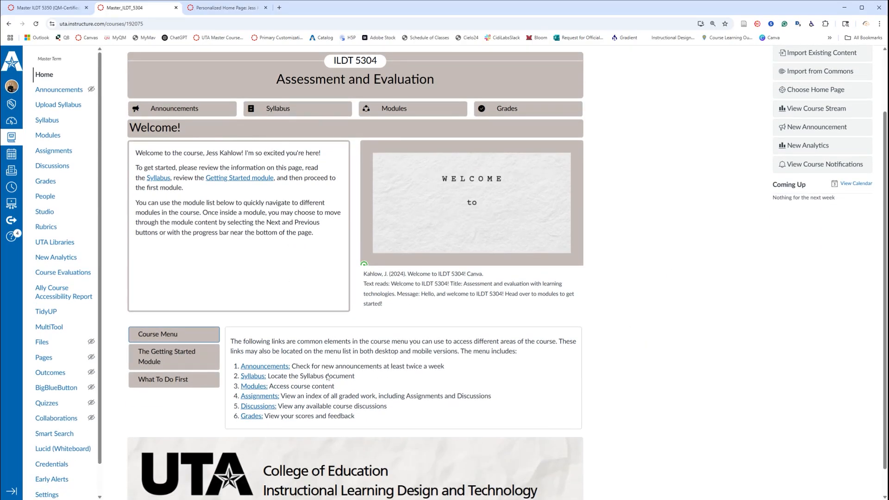
left_click(226, 14)
scroll(361, 314, "down", 10)
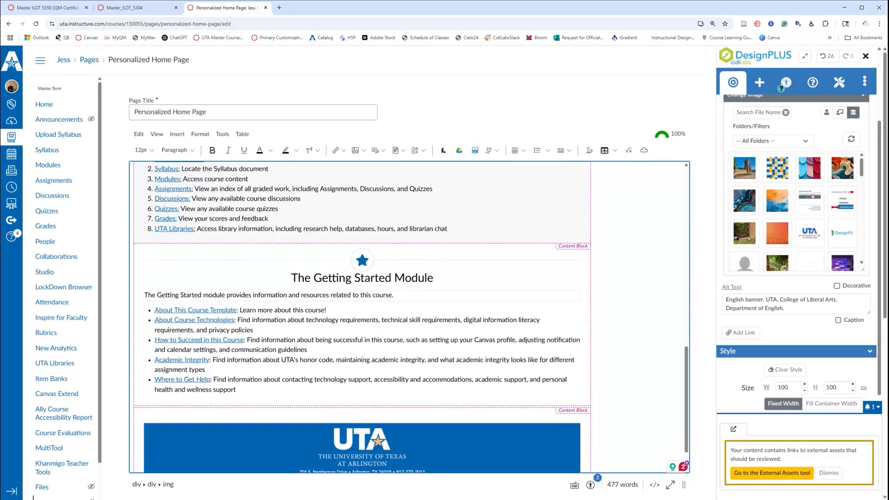
scroll(361, 315, "up", 5)
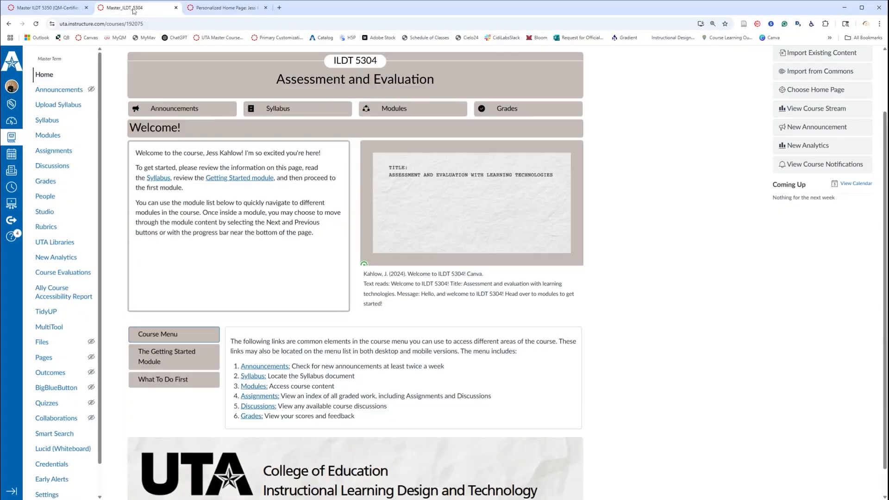
Examine the What To Do First, Course Menu and The Getting Started Module sections on the Master_ILDT_5304 home page.
left_click(124, 8)
left_click(168, 380)
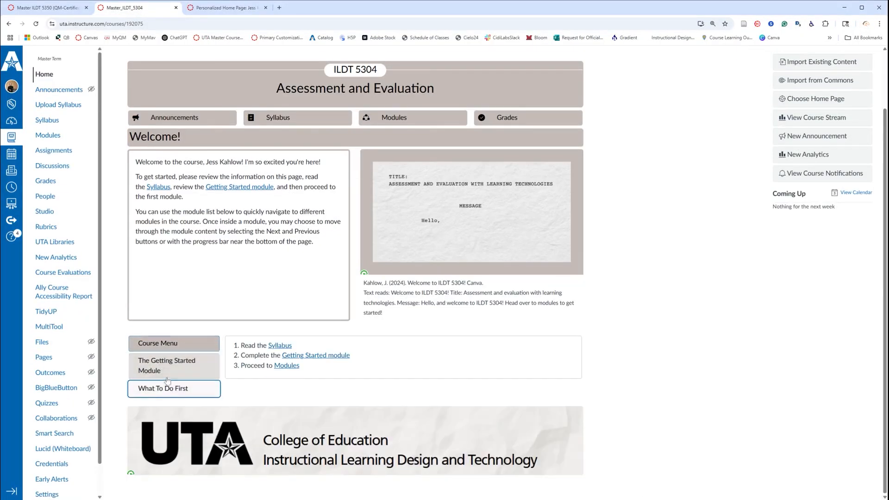
left_click(157, 343)
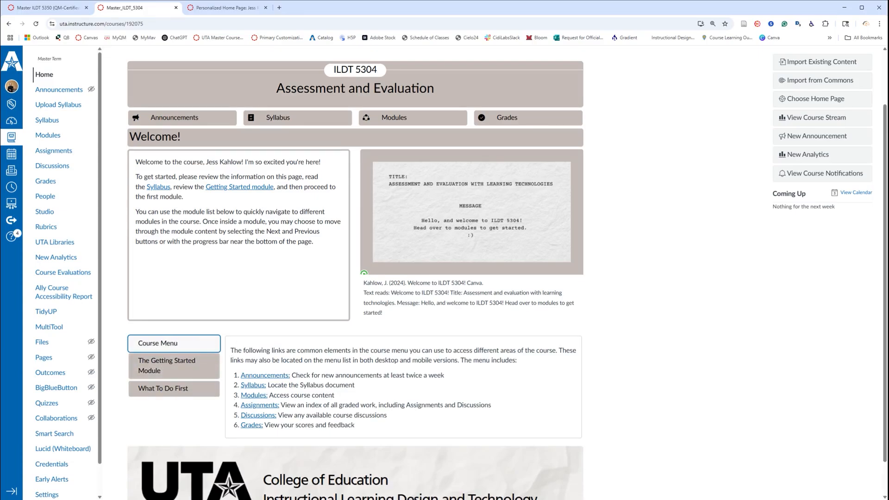
left_click(176, 365)
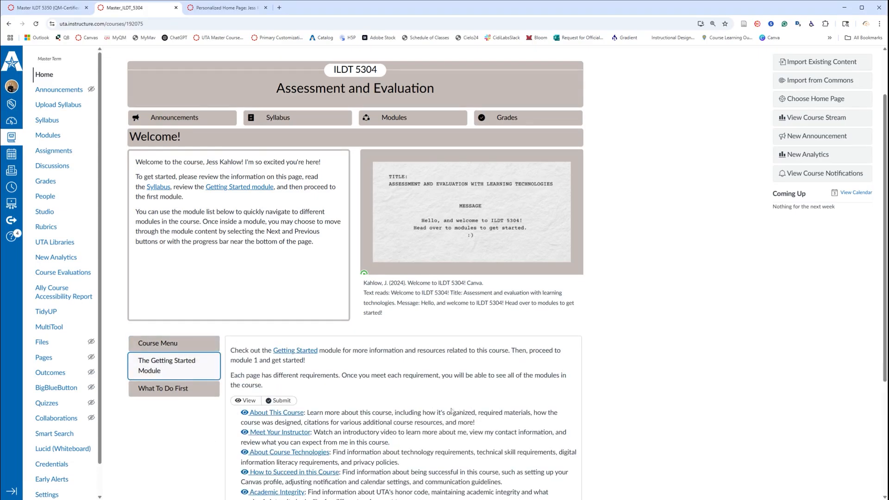
scroll(452, 411, "down", 2)
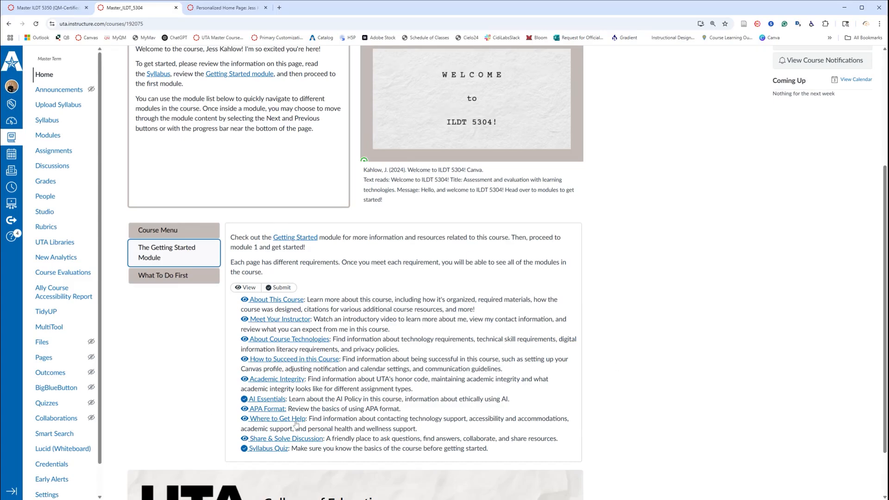
left_click(146, 280)
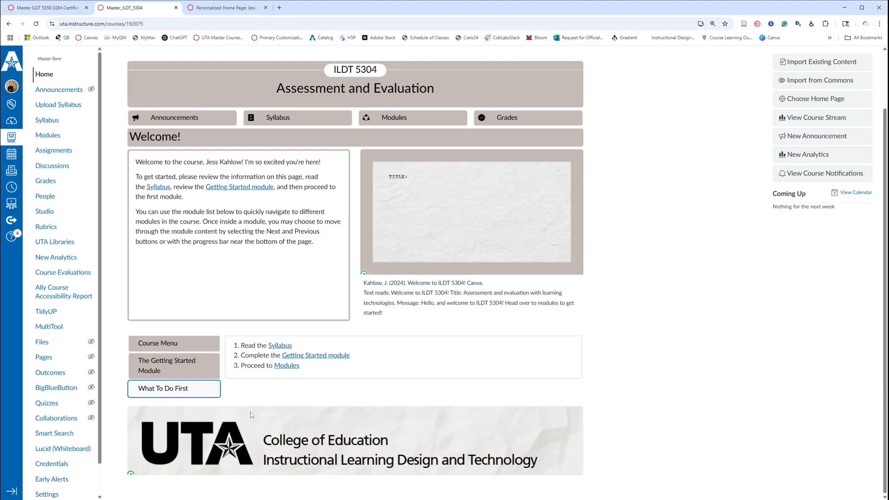
left_click(317, 411)
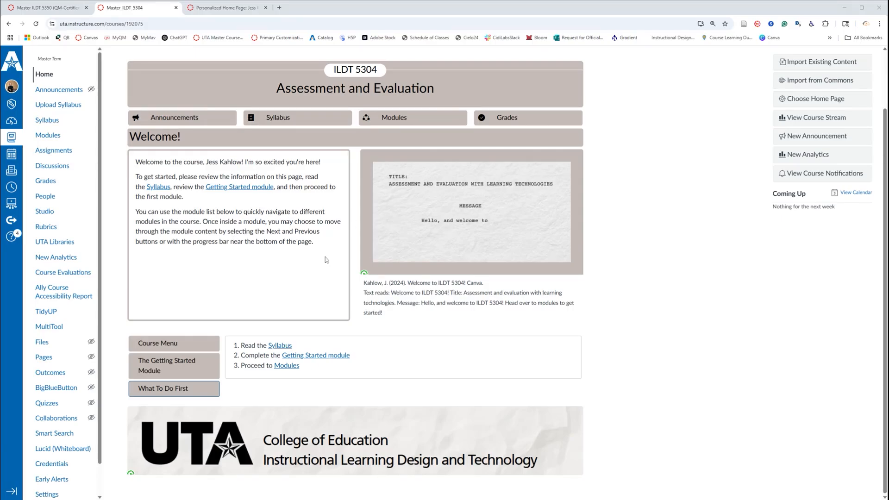
On the Personalized Home Page, change the text of the Instructor link below the banner image to "Grades".
left_click(219, 13)
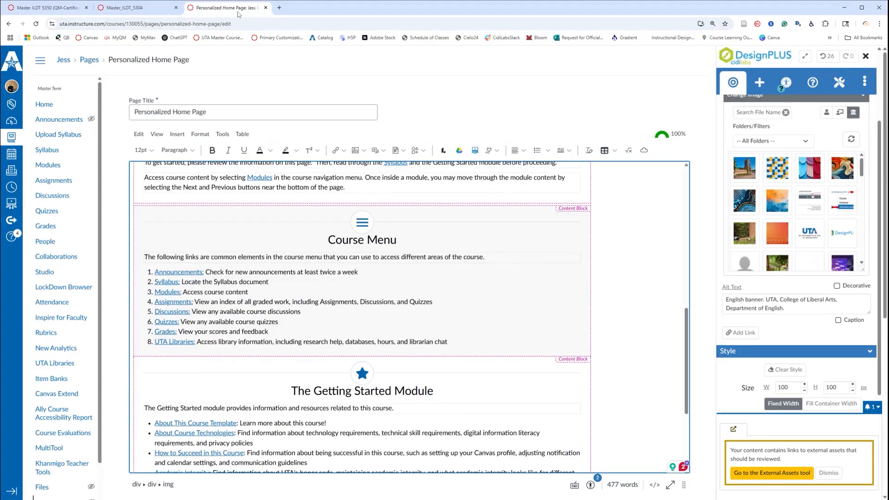
scroll(408, 316, "up", 5)
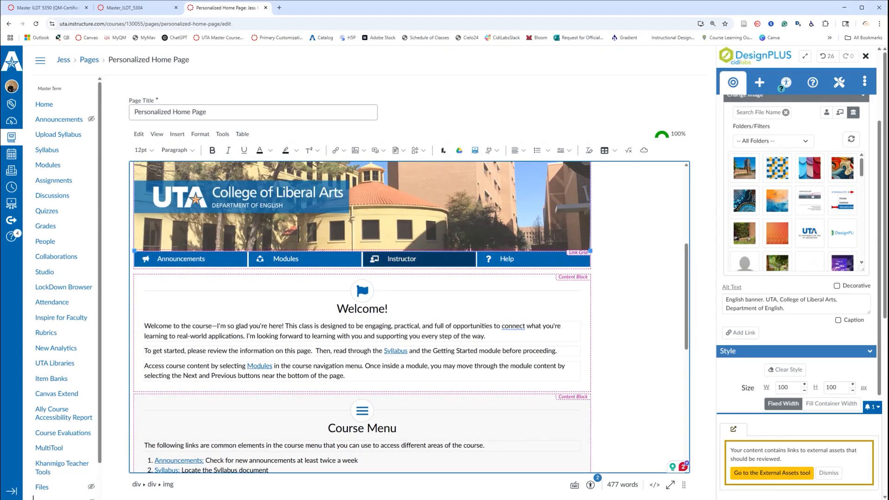
scroll(408, 287, "up", 2)
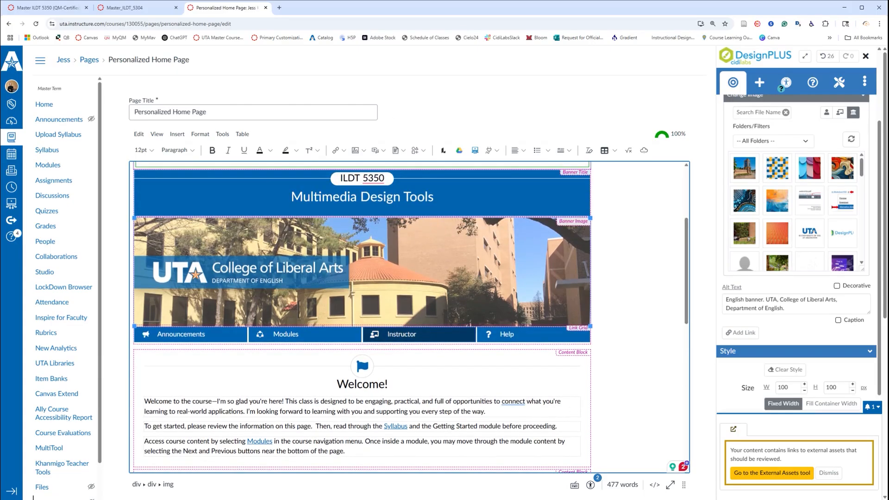
left_click(409, 334)
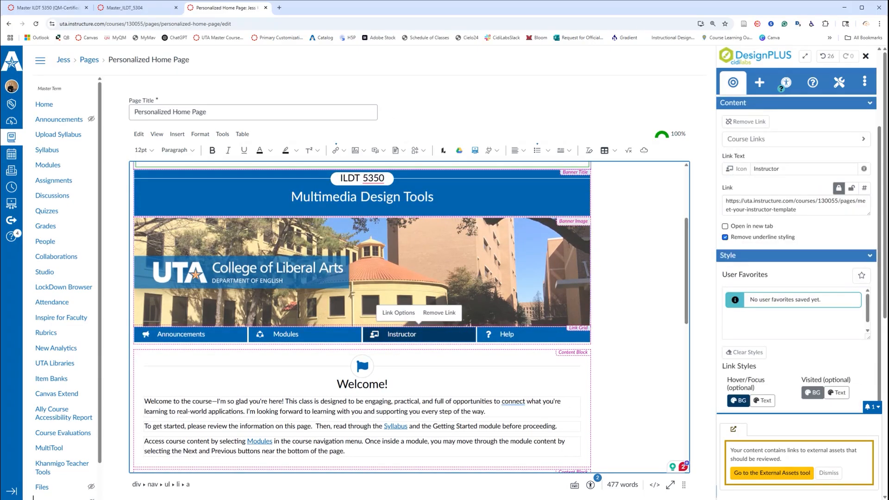
left_click(376, 334)
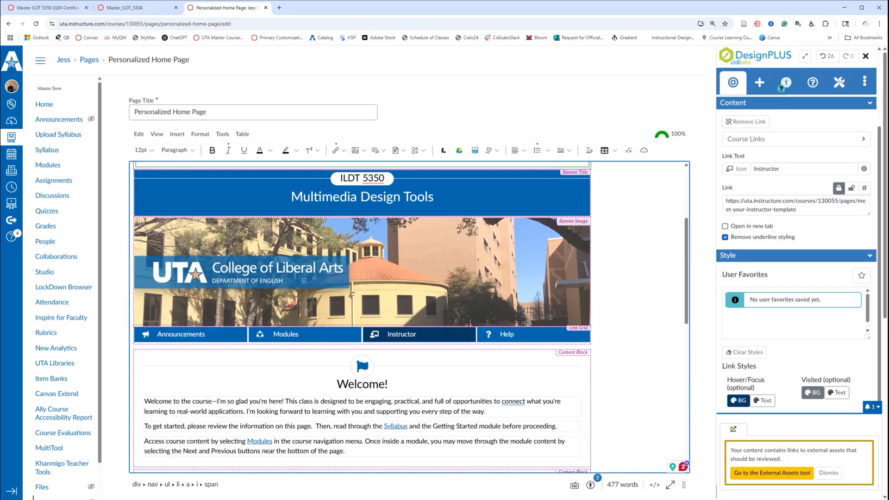
left_click(401, 334)
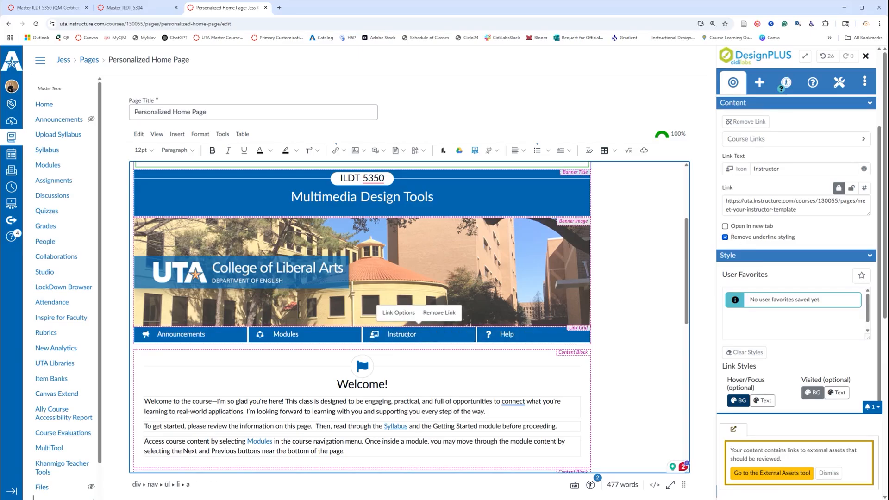
left_click_drag(781, 282, 754, 282)
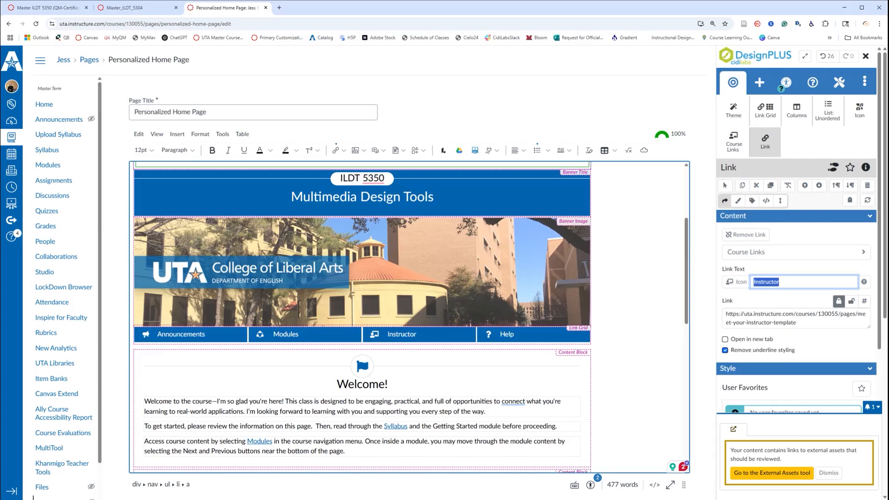
type("Grades")
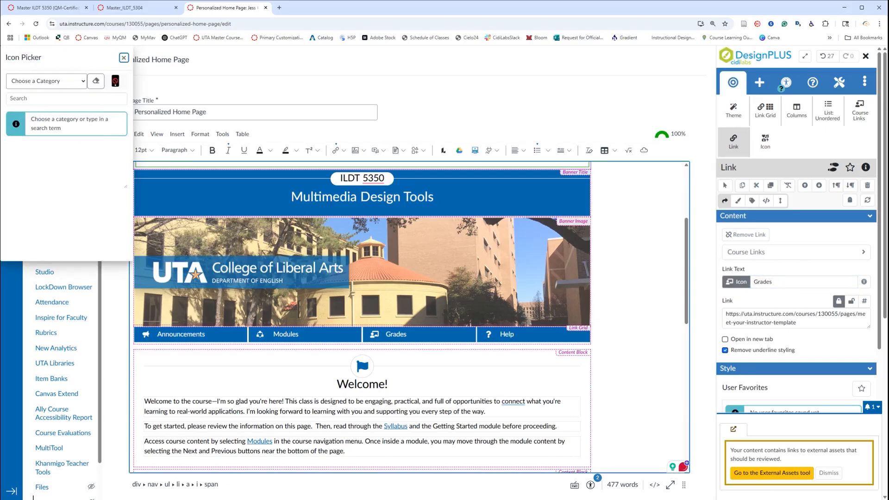
Search the icon library for "grades" and "comple", and give the Grades link the filled check-circle icon.
left_click(65, 99)
type("gr")
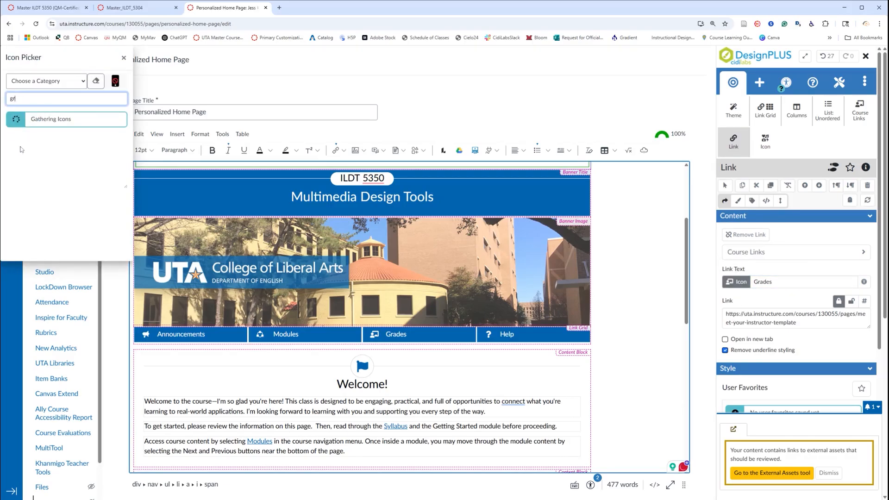
type("ades")
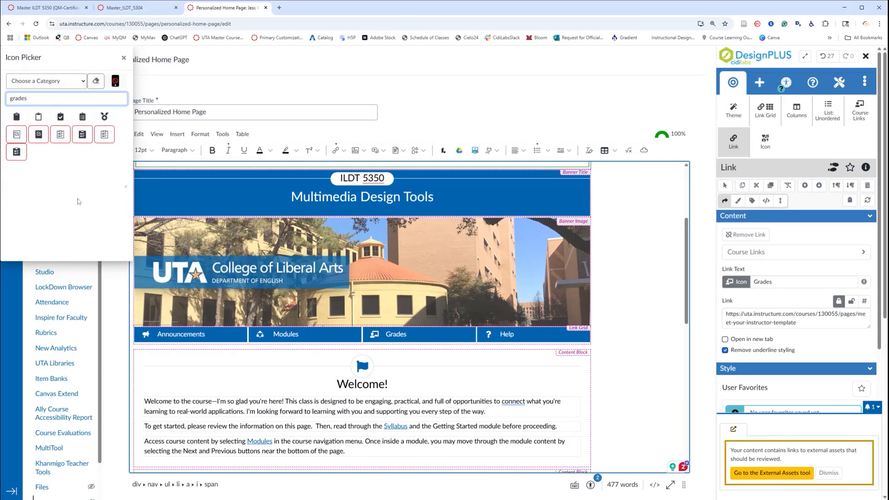
left_click_drag(30, 98, 2, 94)
type("comple")
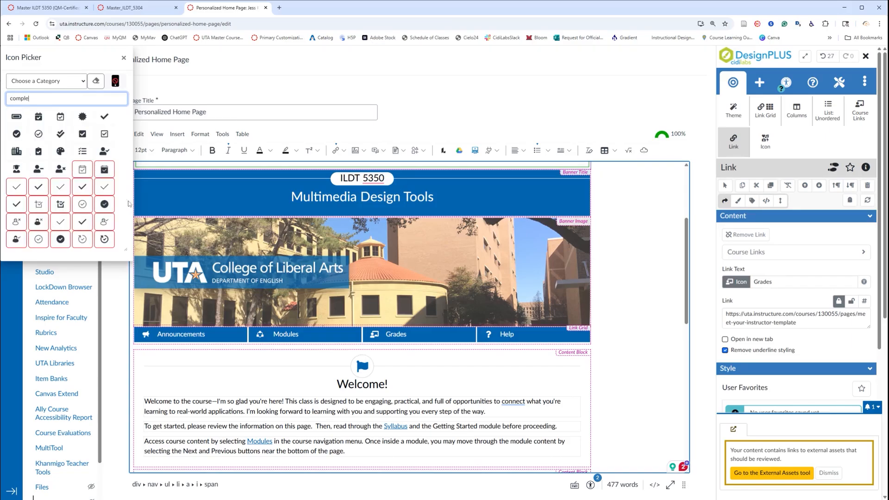
left_click(104, 203)
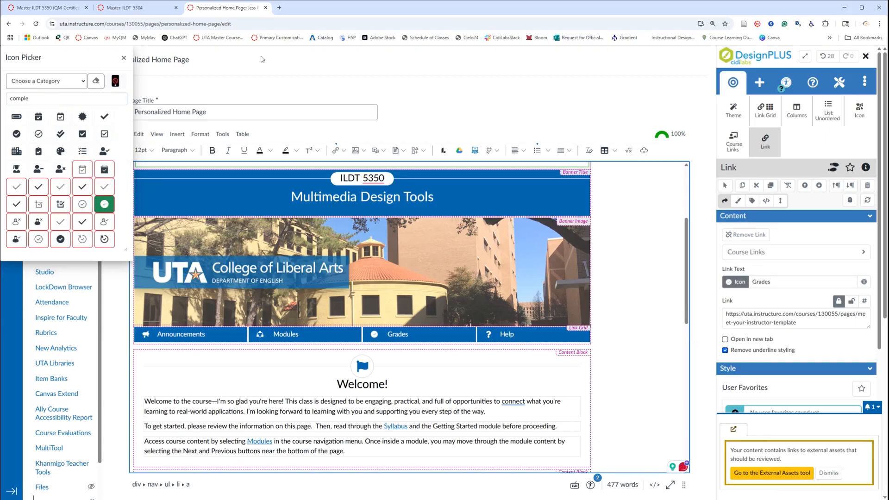
left_click(124, 57)
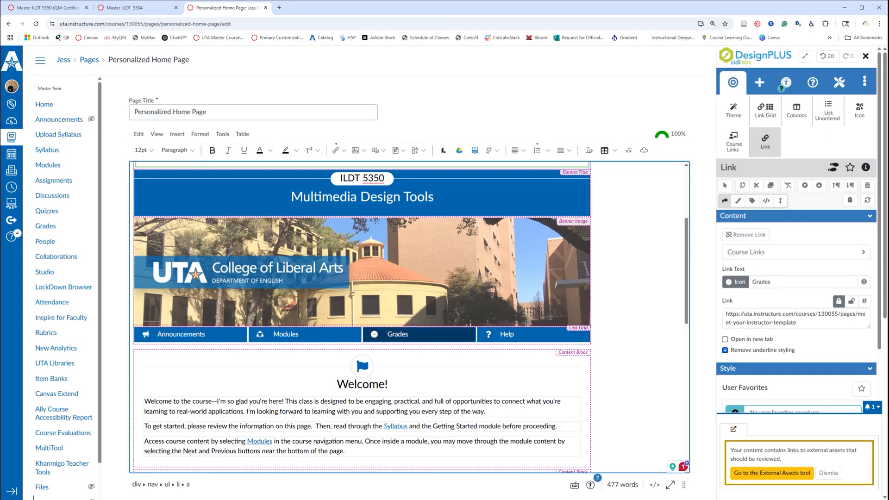
Point the Grades link to the Grades page from Course Navigation, with Replace Link Text turned off.
left_click(761, 255)
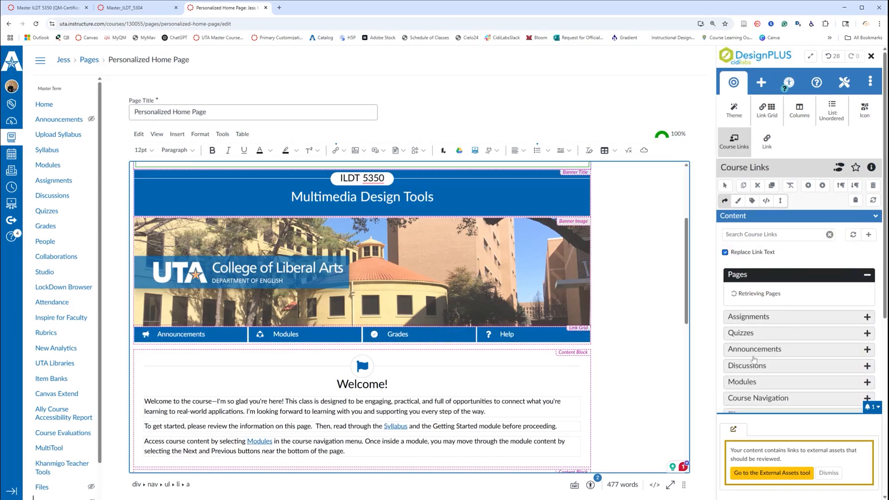
scroll(754, 352, "down", 2)
left_click(762, 169)
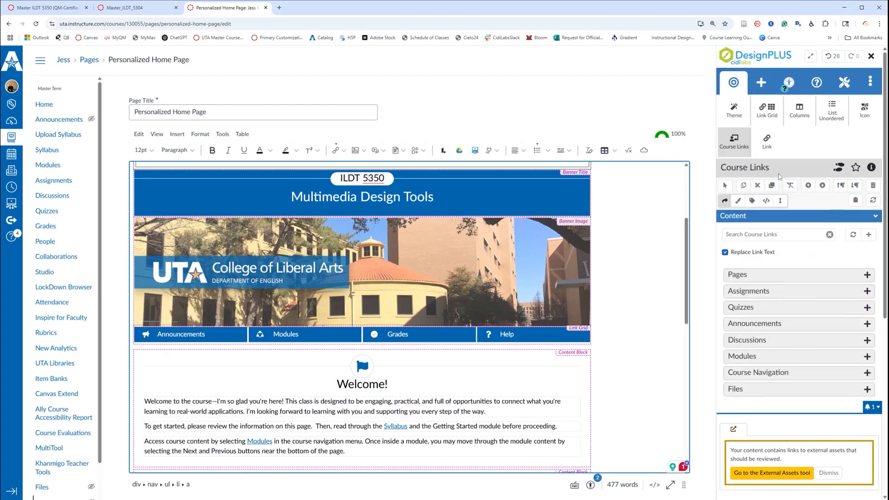
left_click(725, 252)
scroll(781, 280, "down", 3)
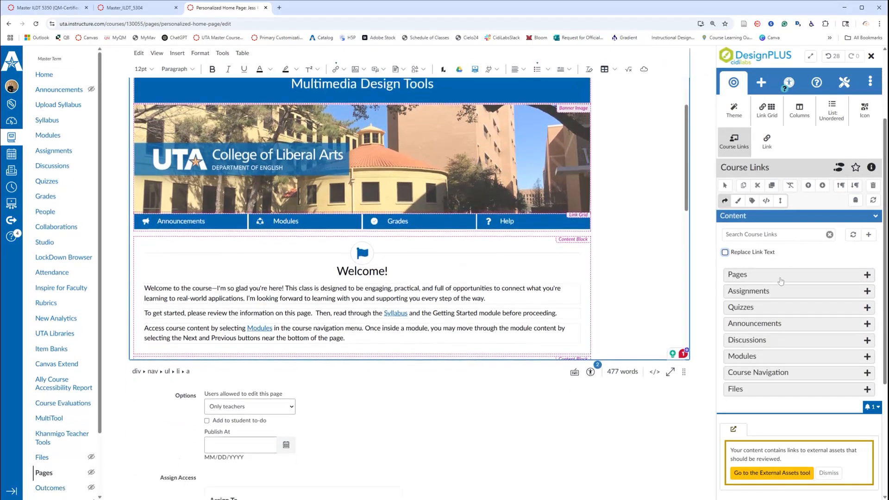
scroll(780, 281, "up", 3)
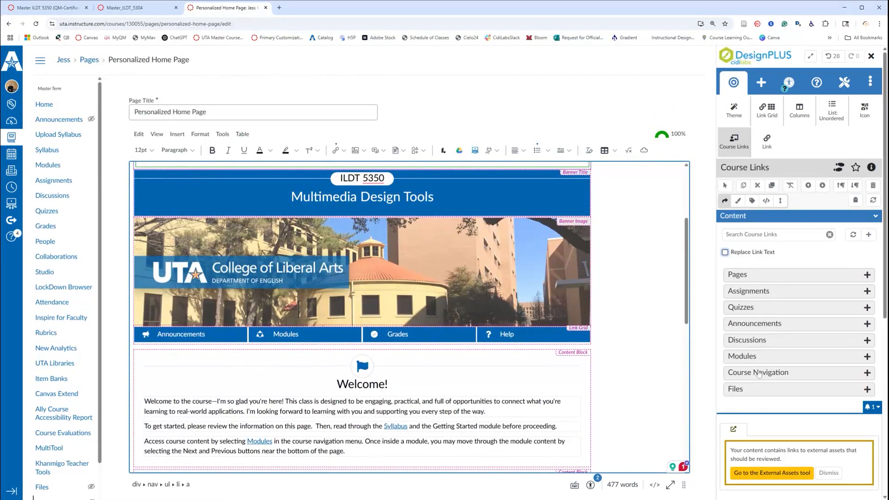
left_click(758, 373)
scroll(829, 365, "down", 3)
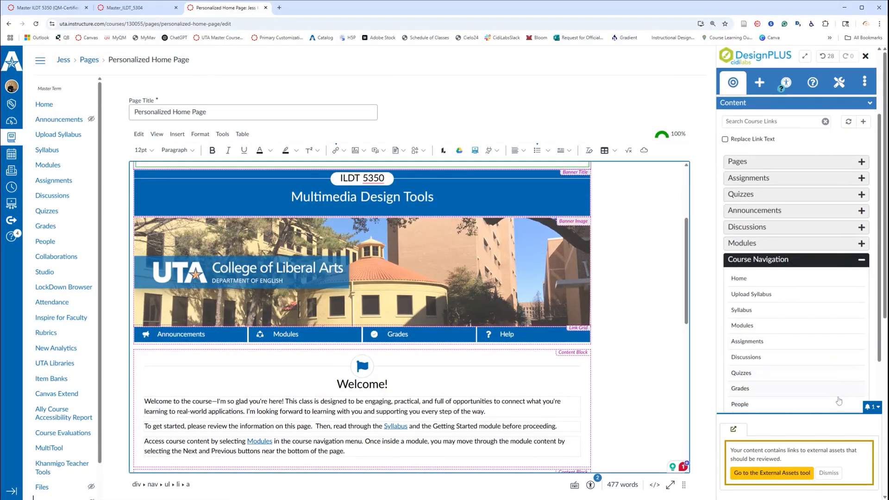
left_click(873, 407)
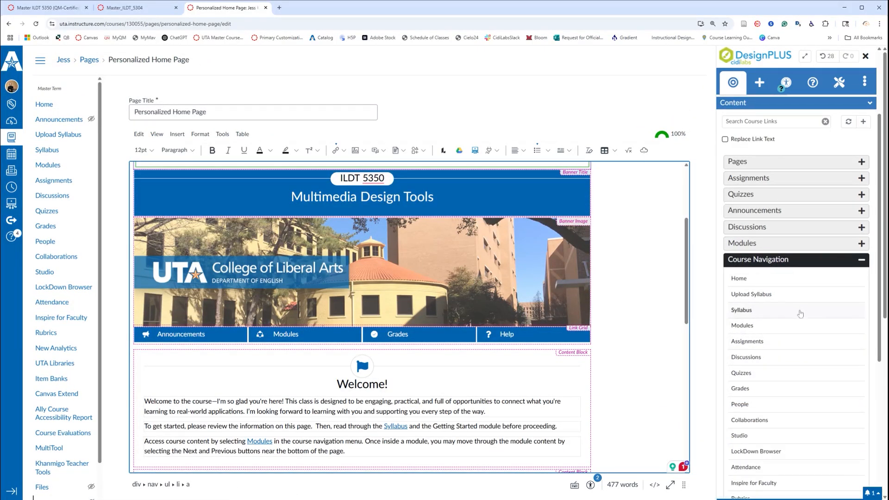
left_click(762, 391)
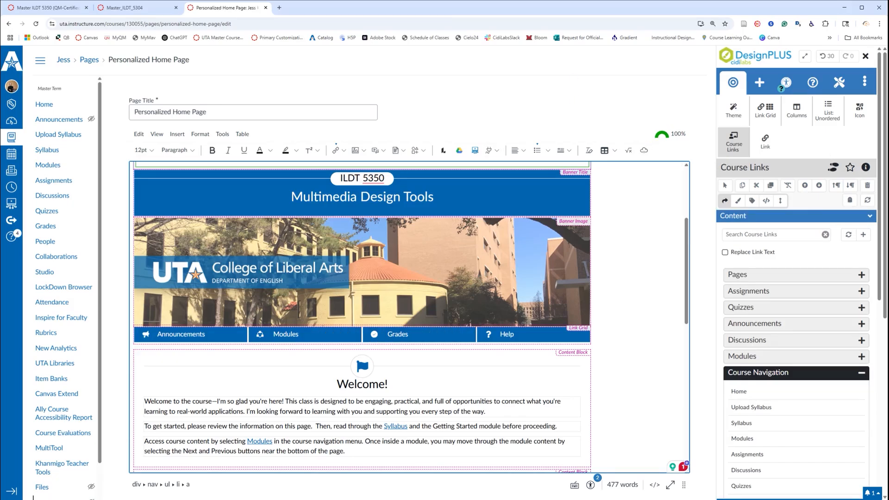
In the Welcome! paragraph, replace the dash after "Welcome to the course" with a comma, a space and an exclamation mark.
double_click(214, 401)
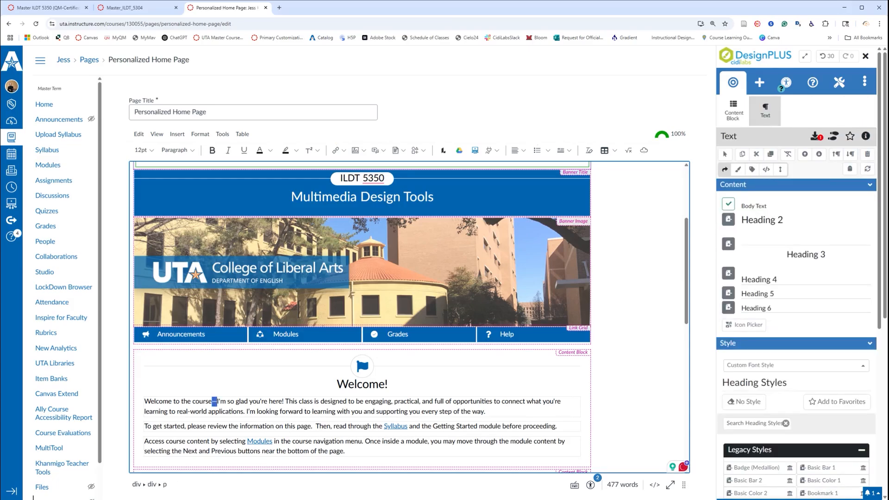
key("BackSpace")
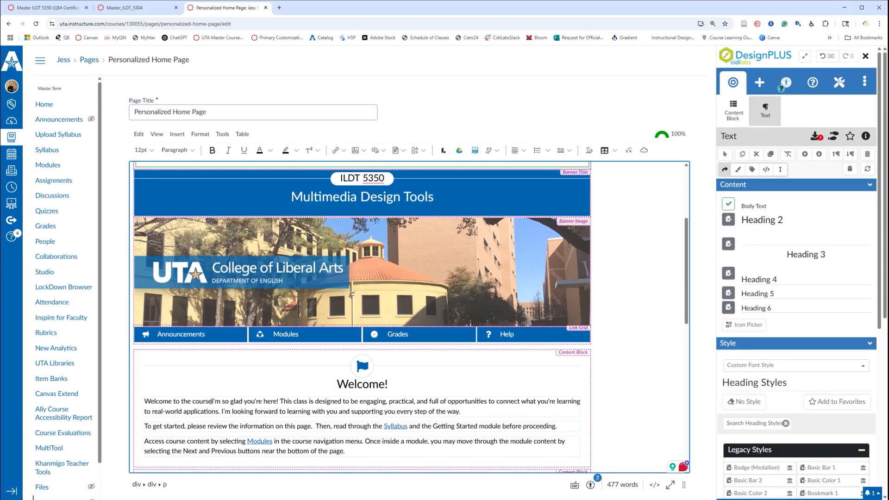
type(", ")
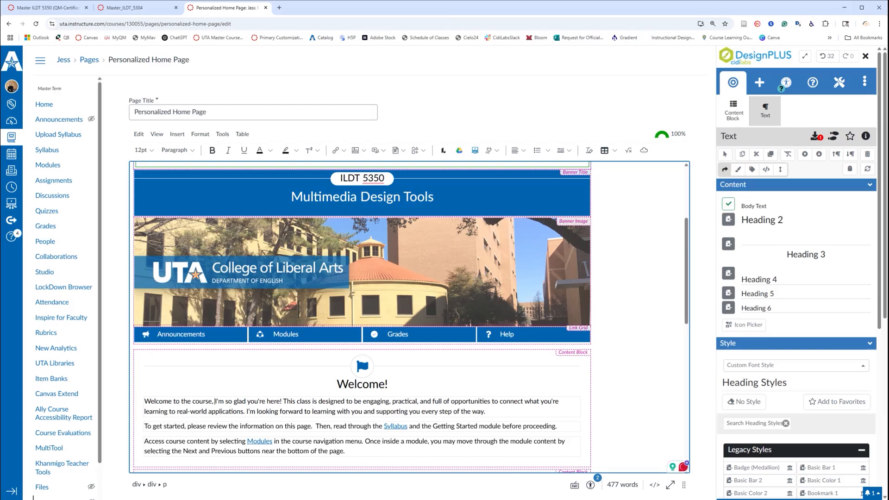
type("!")
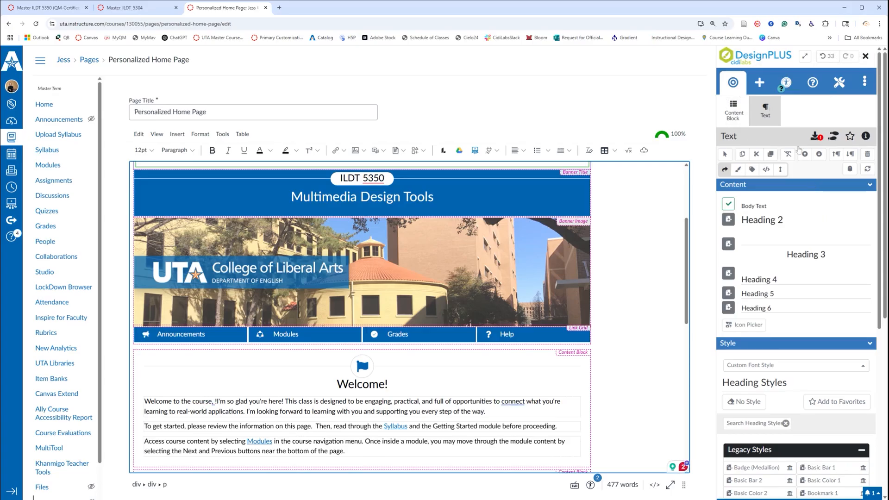
Insert a Personalized Token for the Current User Short Name before the exclamation mark, and add a space before "I'm".
left_click(759, 82)
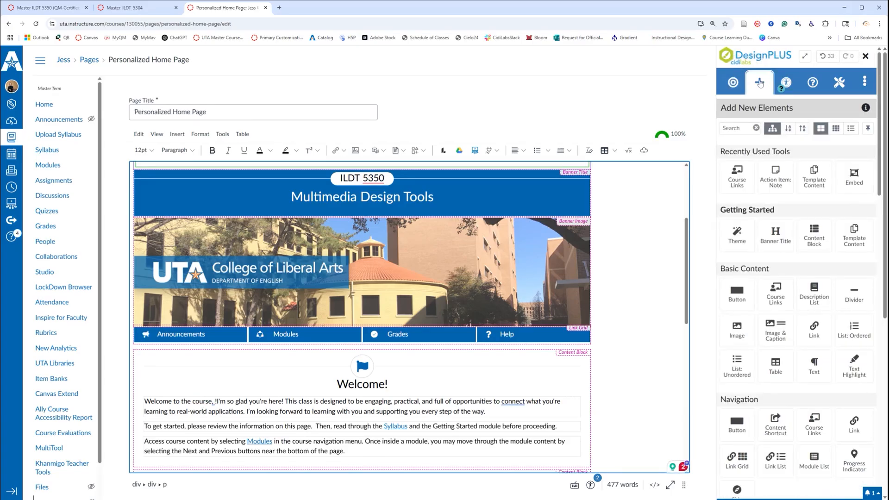
left_click(722, 128)
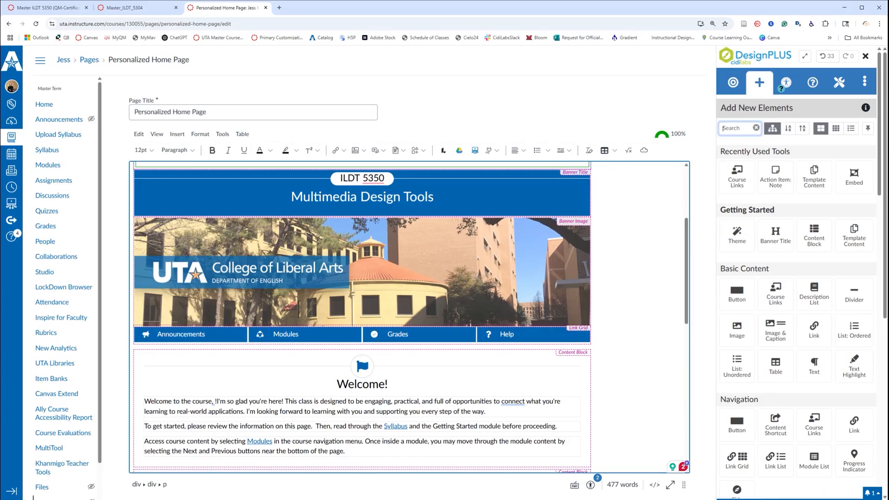
type("per")
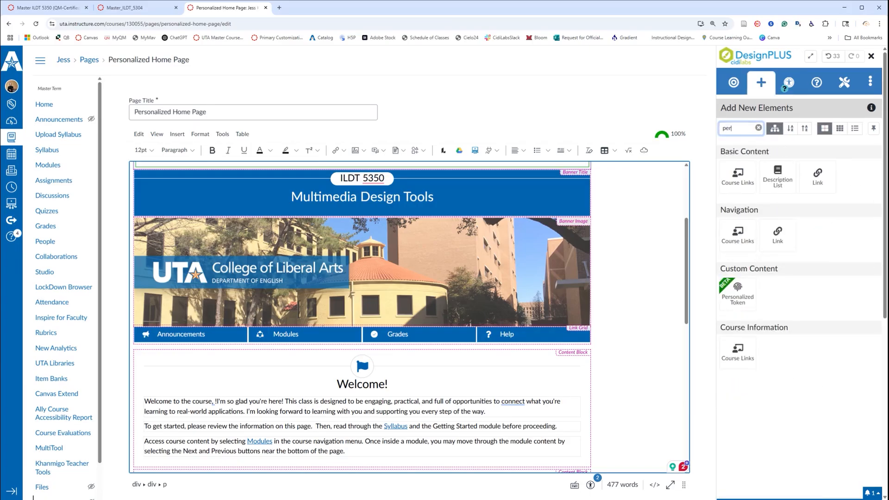
left_click(737, 289)
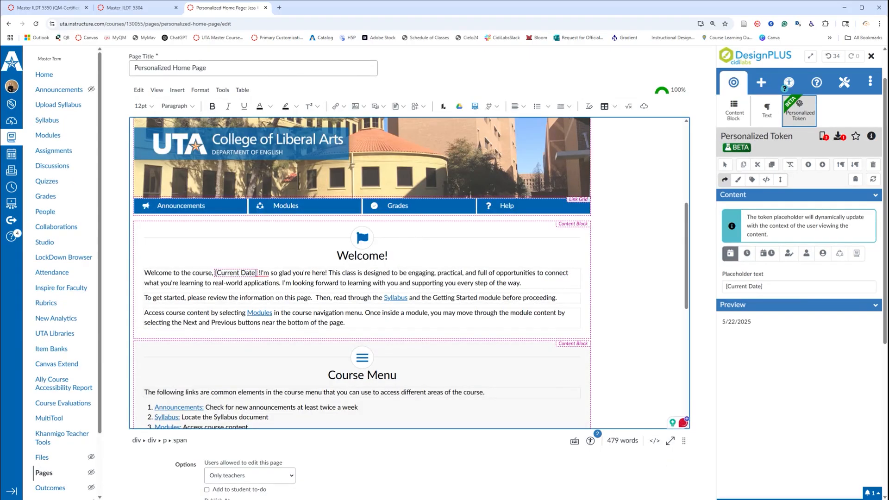
left_click(823, 254)
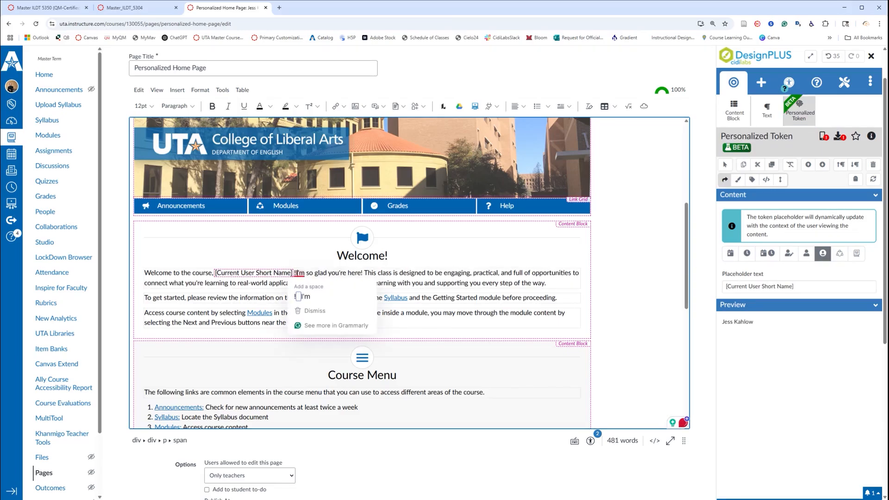
left_click(297, 273)
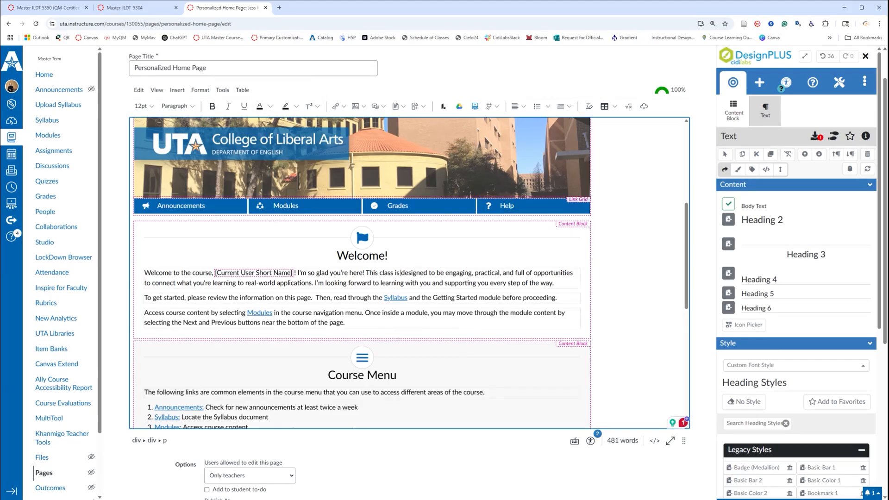
Add an empty paragraph above the Welcome! content block, below the link grid.
scroll(409, 273, "down", 3)
scroll(409, 273, "down", 4)
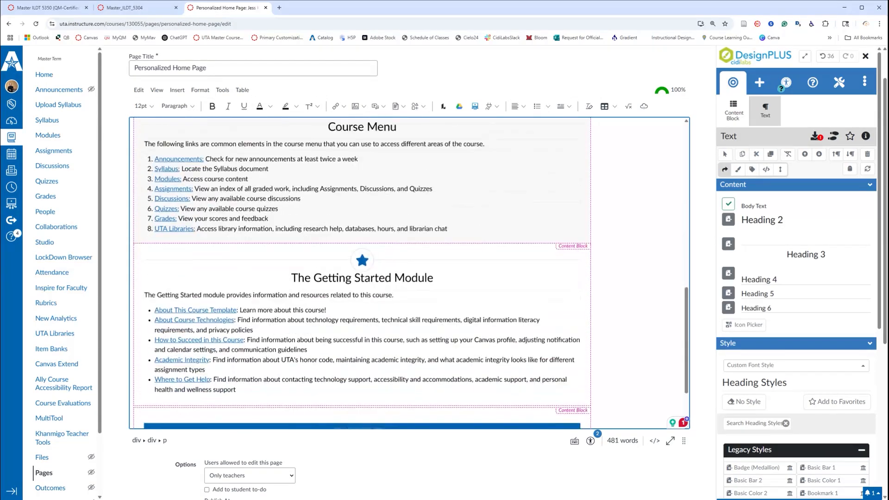
scroll(408, 273, "up", 6)
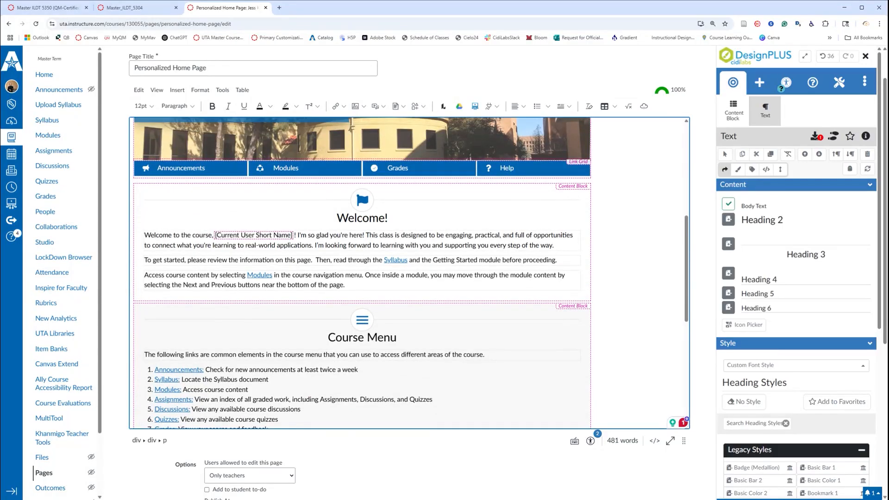
scroll(408, 274, "up", 1)
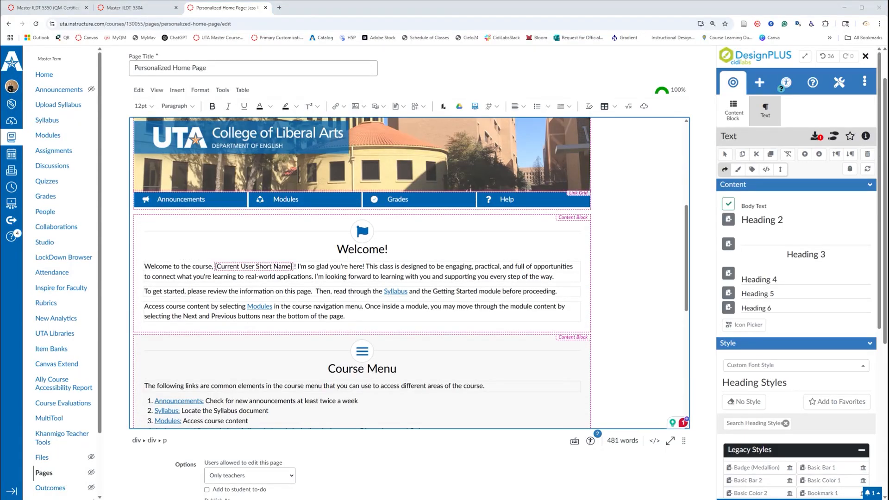
scroll(408, 273, "down", 3)
scroll(409, 273, "up", 3)
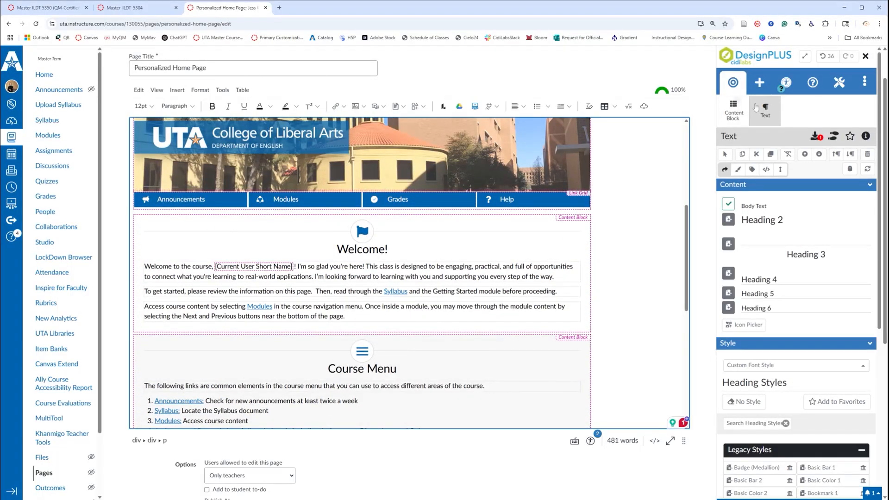
left_click(733, 111)
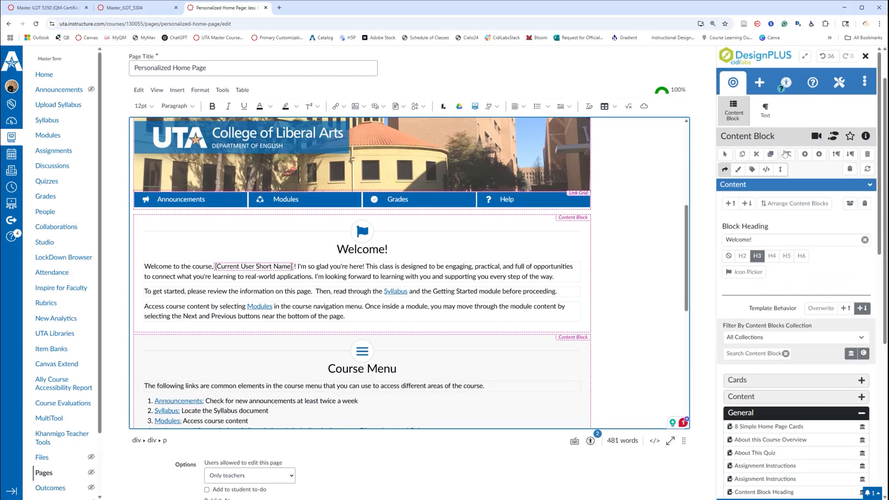
left_click(837, 155)
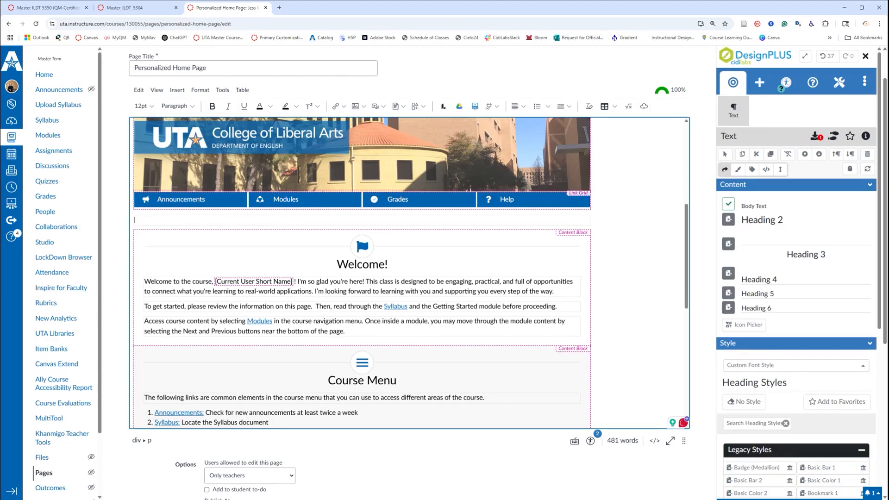
Insert a two-panel Accordion element in the empty paragraph above the Welcome! content block.
left_click(759, 83)
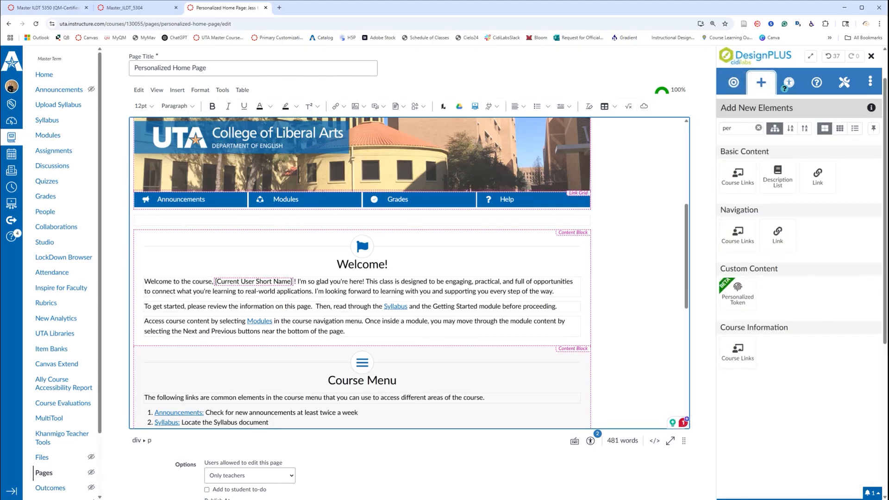
left_click(758, 127)
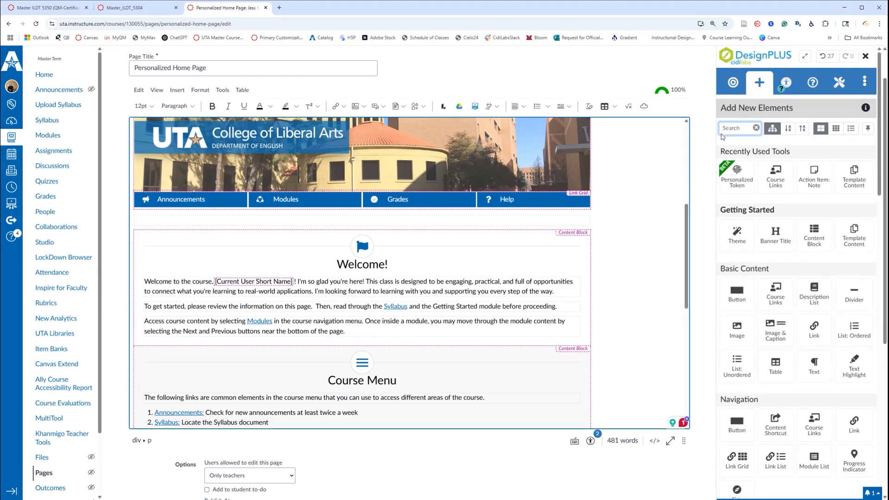
type("accod")
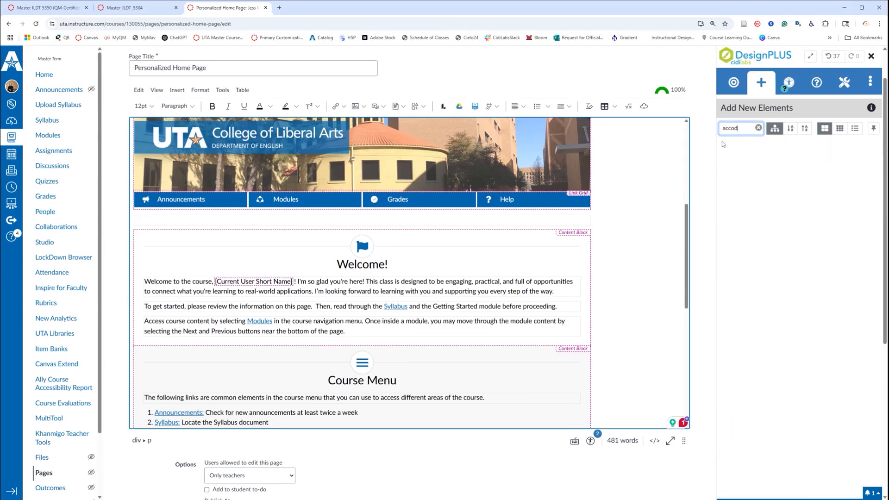
key("BackSpace")
type("r")
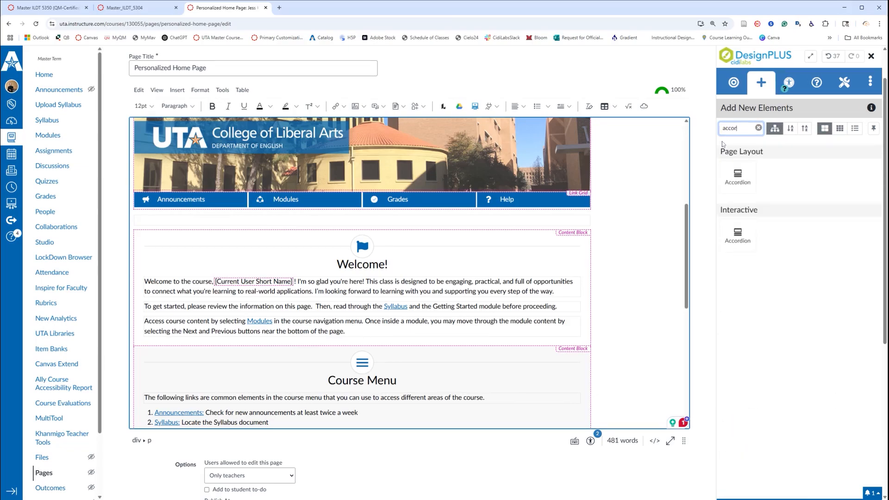
left_click(733, 182)
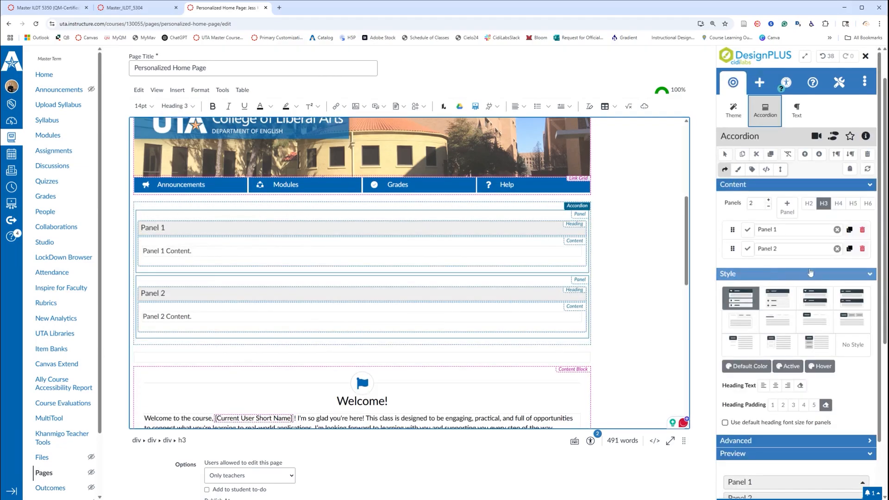
Restyle the accordion as Vertical Button Tabs with the branding blue as default color and the branding dark navy for active and hover.
left_click(814, 346)
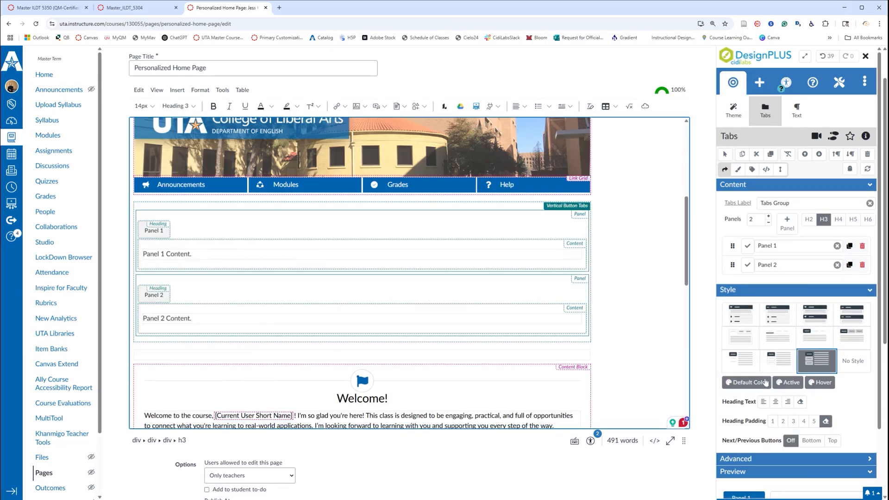
left_click(764, 382)
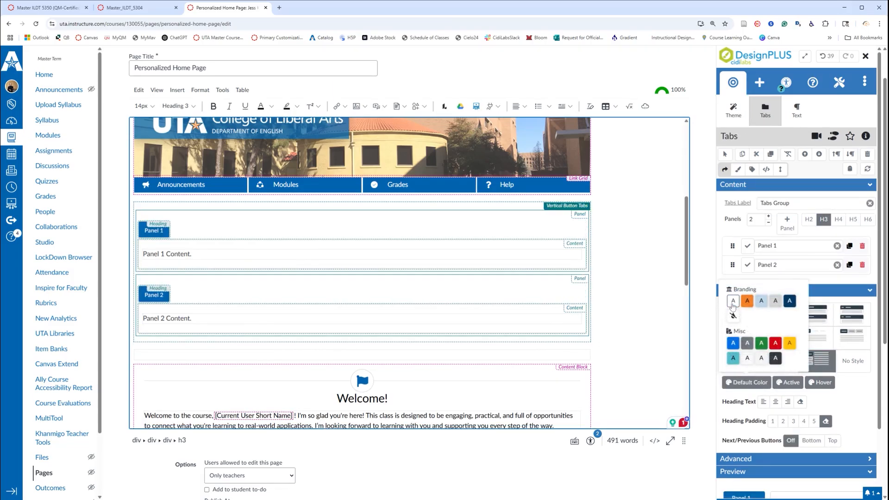
left_click(732, 304)
left_click(790, 382)
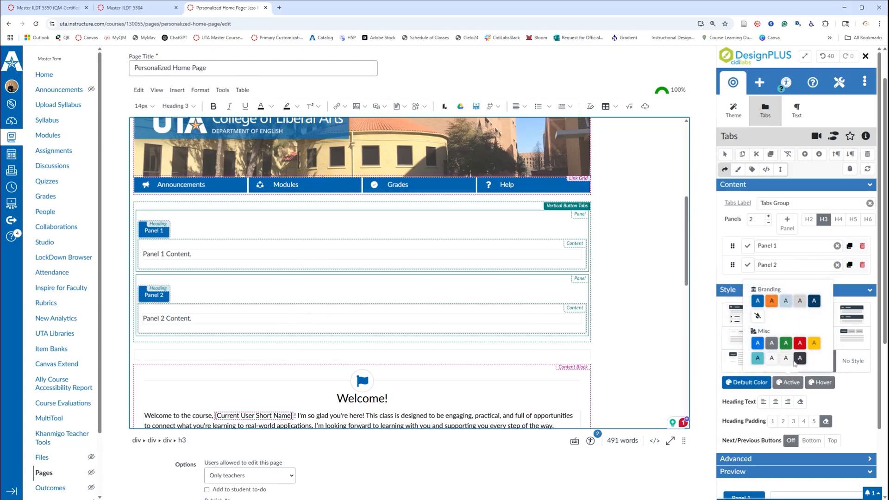
left_click(814, 301)
left_click(822, 382)
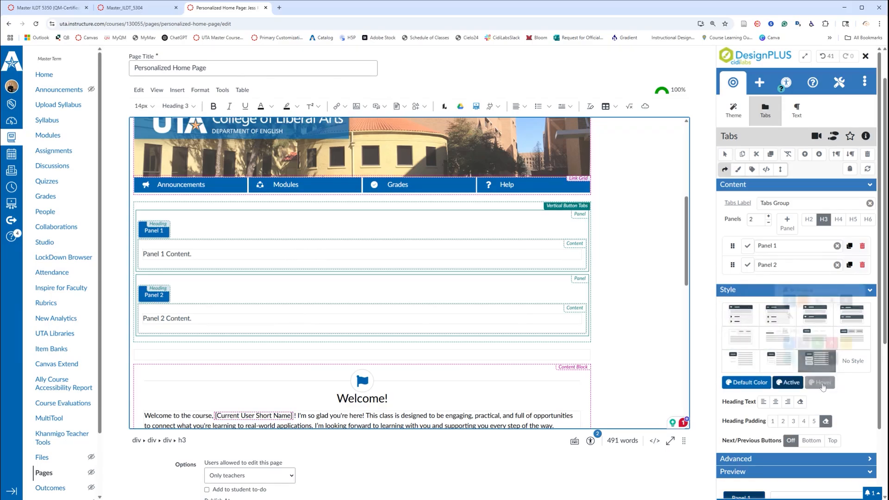
left_click(846, 304)
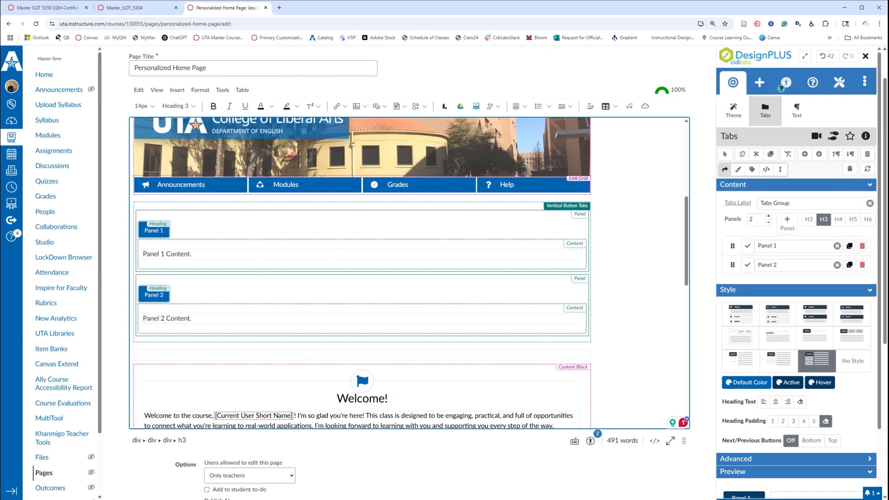
Increase the tabs to 3 panels and title them Welcome, Course Menu and Getting Started.
left_click(191, 254)
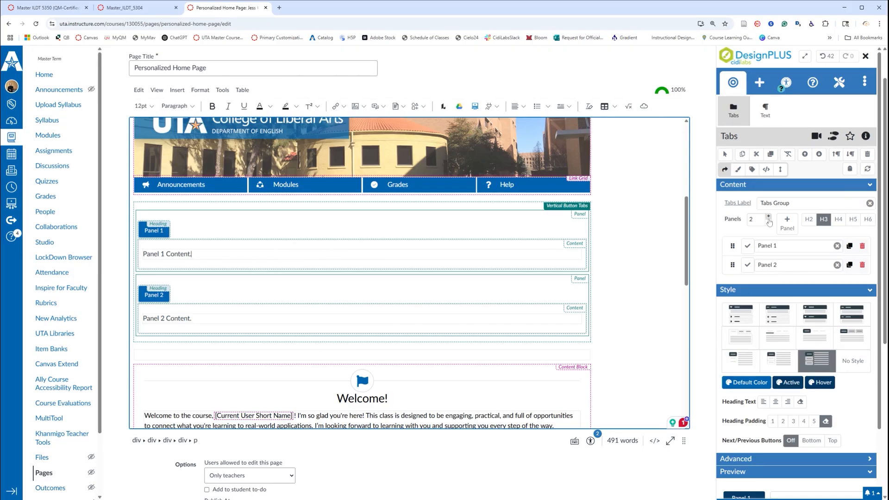
left_click(768, 216)
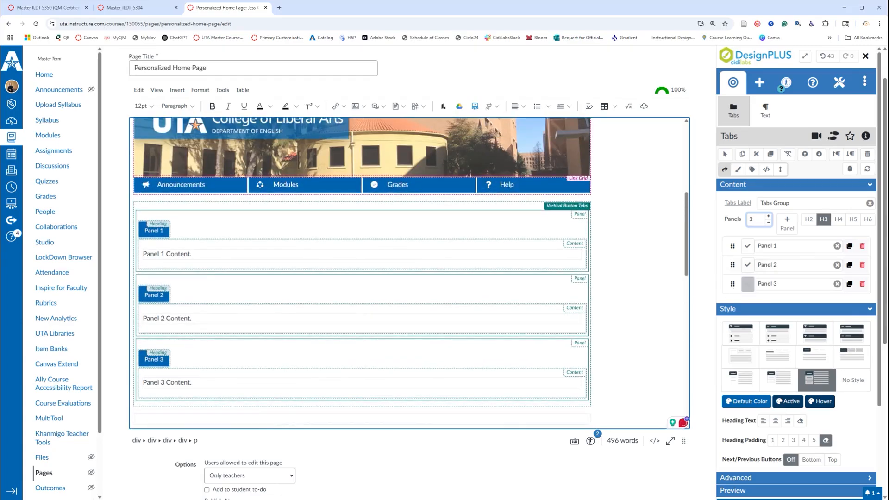
left_click(769, 246)
type("Wel")
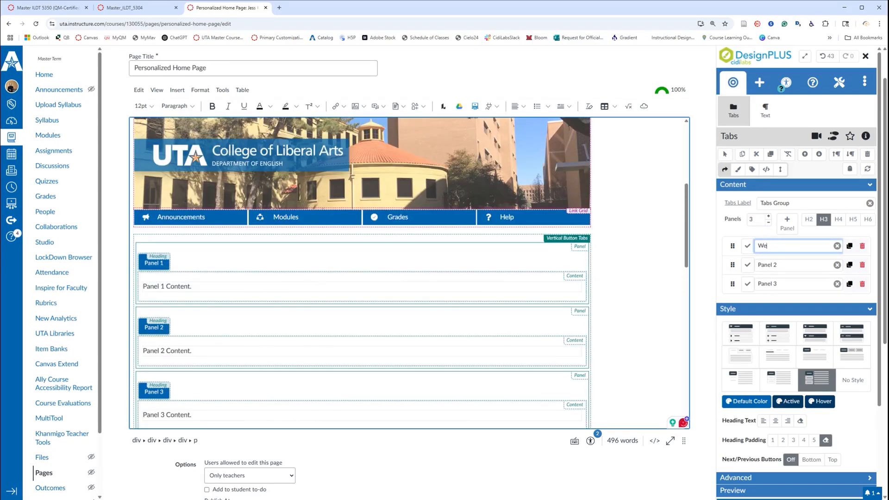
type("come")
left_click(778, 267)
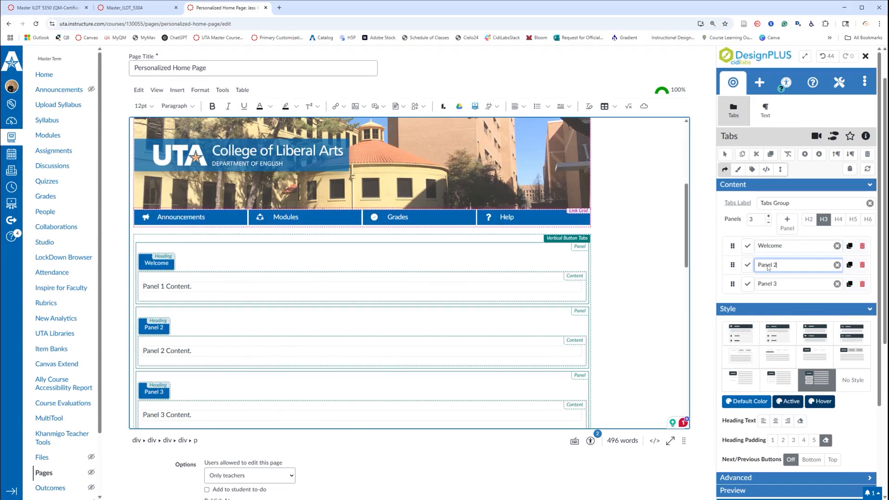
type("Course Menu")
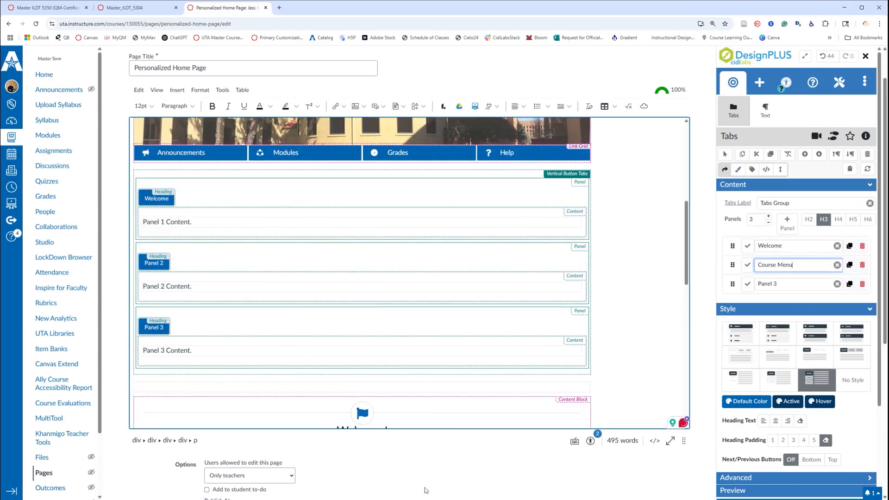
left_click(759, 283)
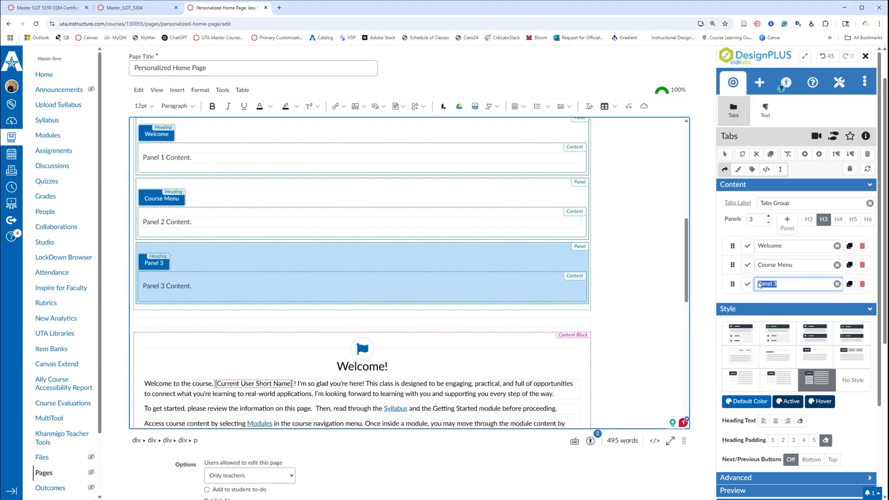
type("Getting S")
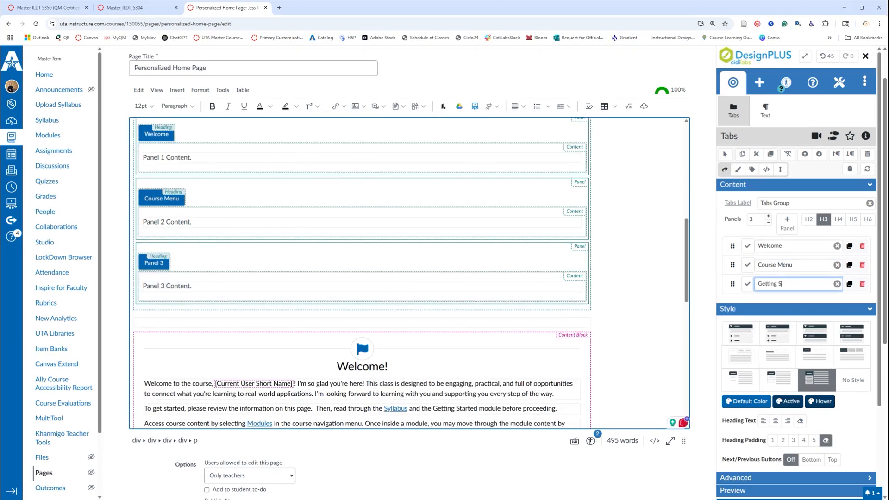
type("tarted")
Move the three paragraphs from the Welcome! content block into the Welcome panel, replacing its placeholder text.
scroll(361, 320, "down", 2)
left_click(345, 321)
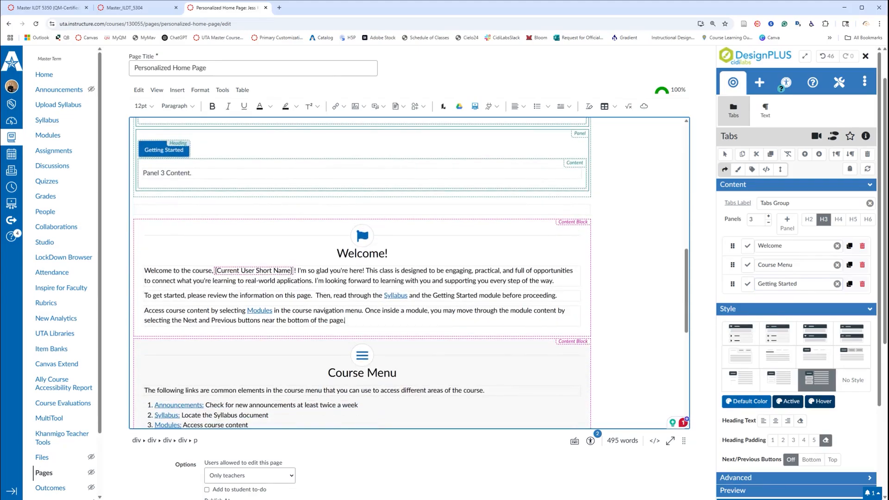
left_click_drag(345, 320, 139, 268)
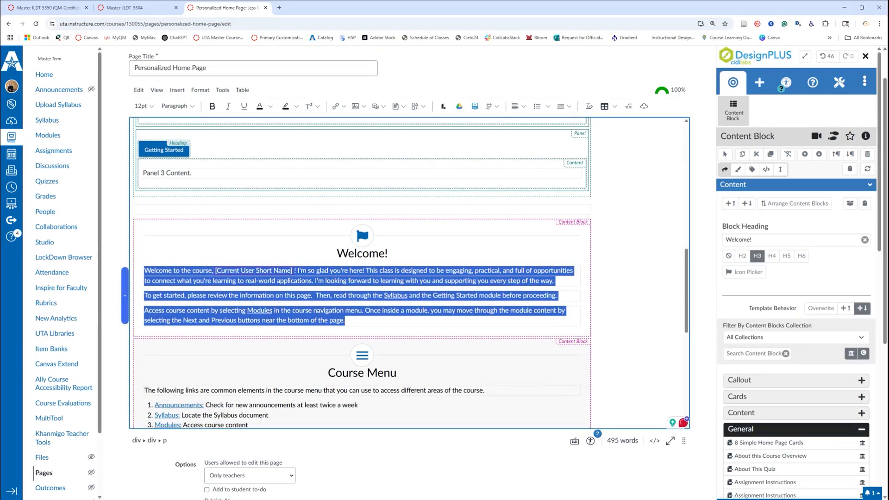
key("ctrl+x")
scroll(186, 259, "up", 3)
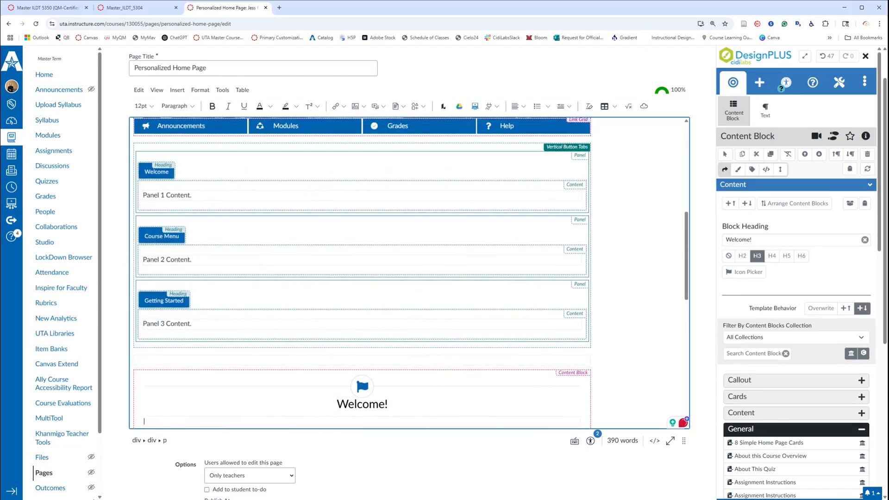
left_click_drag(192, 196, 142, 195)
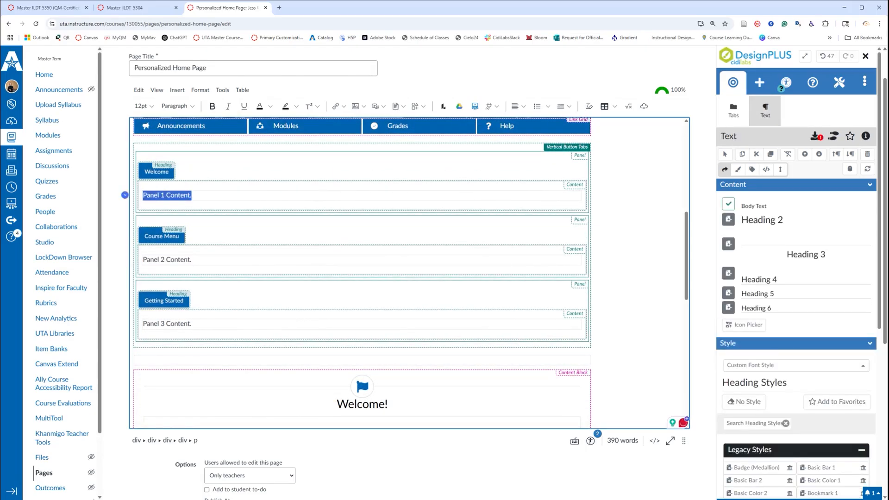
key("ctrl+v")
Move the intro sentence and numbered link list from the Course Menu content block into the Course Menu panel, replacing its placeholder text.
scroll(361, 273, "down", 5)
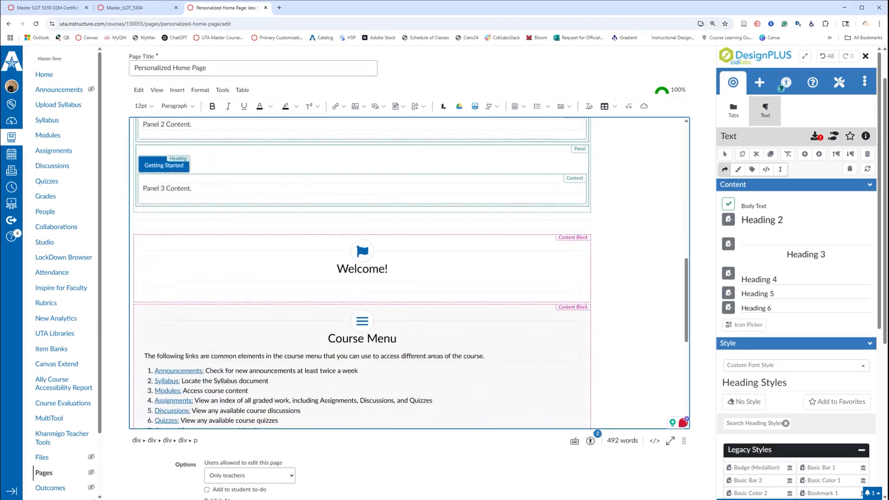
scroll(361, 273, "down", 1)
left_click_drag(448, 324, 144, 239)
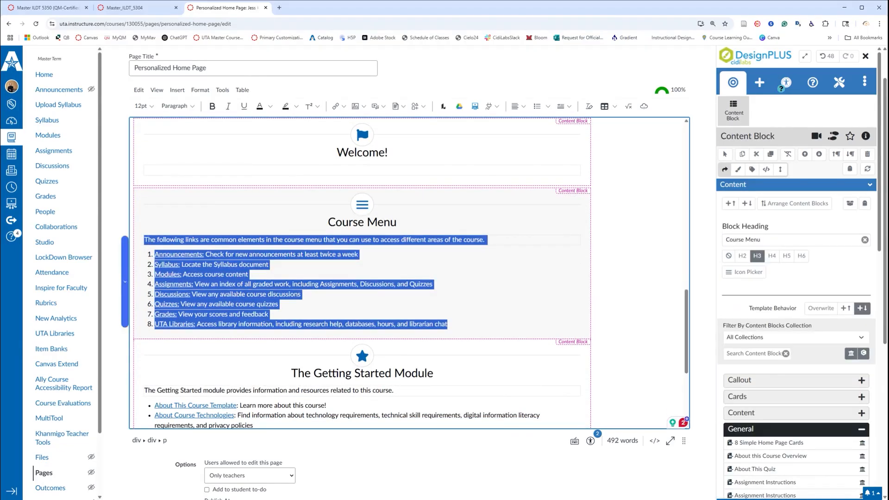
key("Delete")
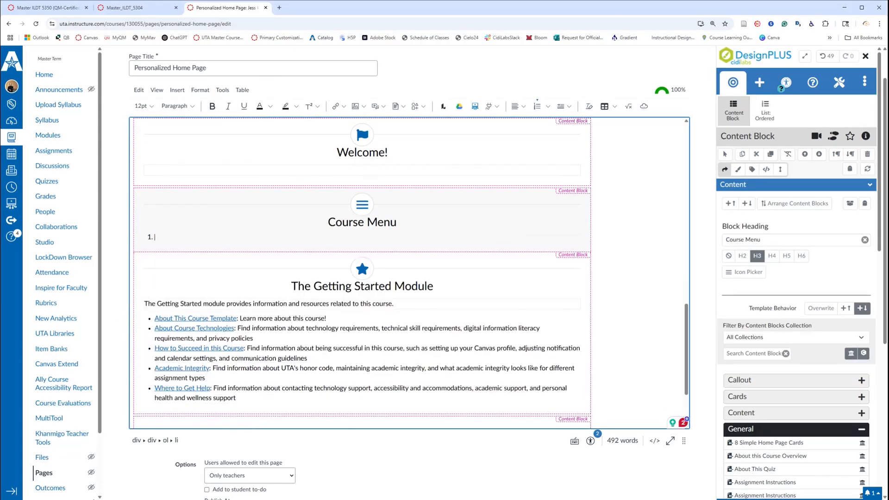
scroll(362, 273, "up", 3)
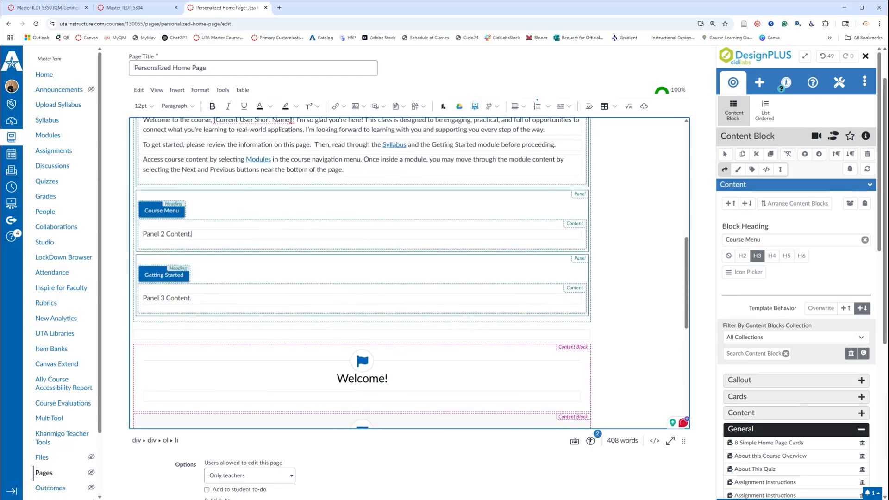
left_click_drag(191, 233, 142, 233)
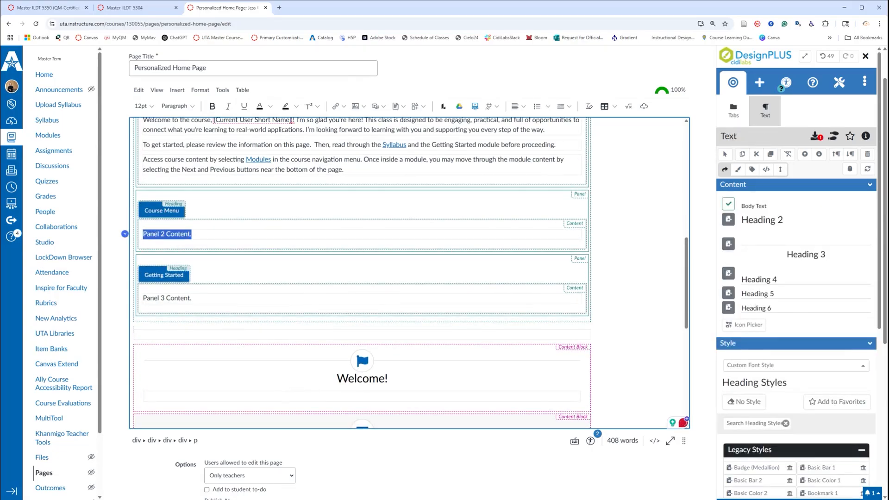
key("ctrl+v")
Move the intro sentence and bulleted list from The Getting Started Module block into the Getting Started panel, replacing its placeholder text.
scroll(411, 271, "down", 5)
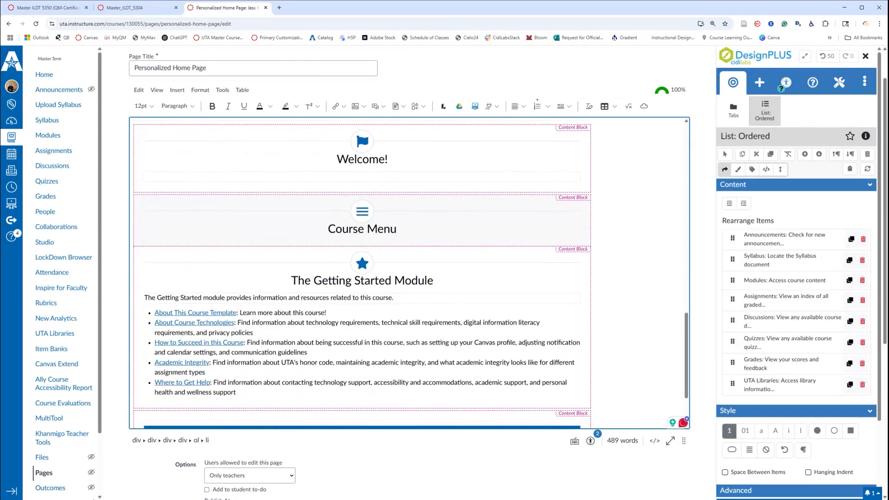
left_click_drag(236, 392, 141, 299)
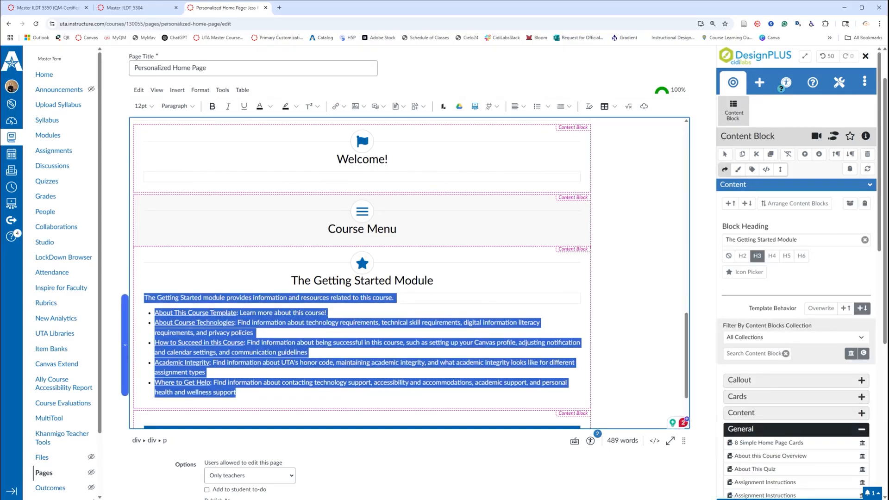
key("ctrl+x")
scroll(361, 278, "up", 3)
left_click_drag(191, 204, 143, 204)
key("ctrl+v")
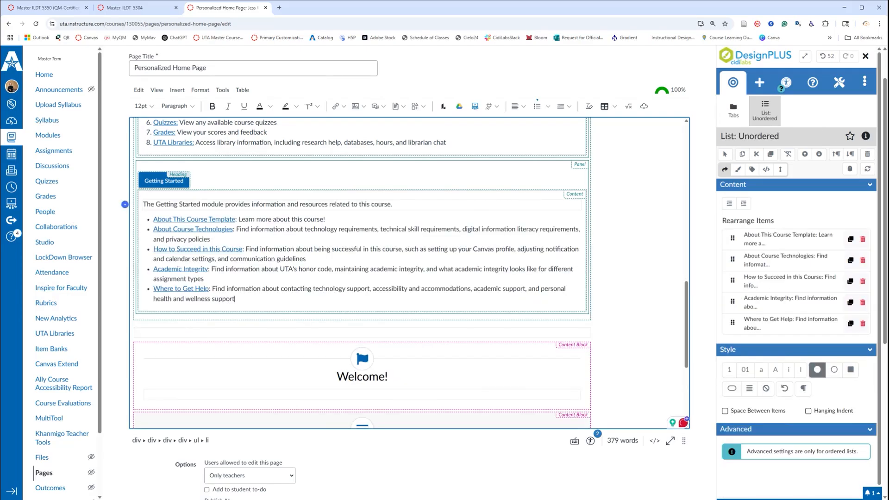
Delete the emptied Welcome!, Course Menu and The Getting Started Module content blocks and the blank paragraph between the tabs and the footer banner.
scroll(361, 278, "down", 5)
left_click(362, 292)
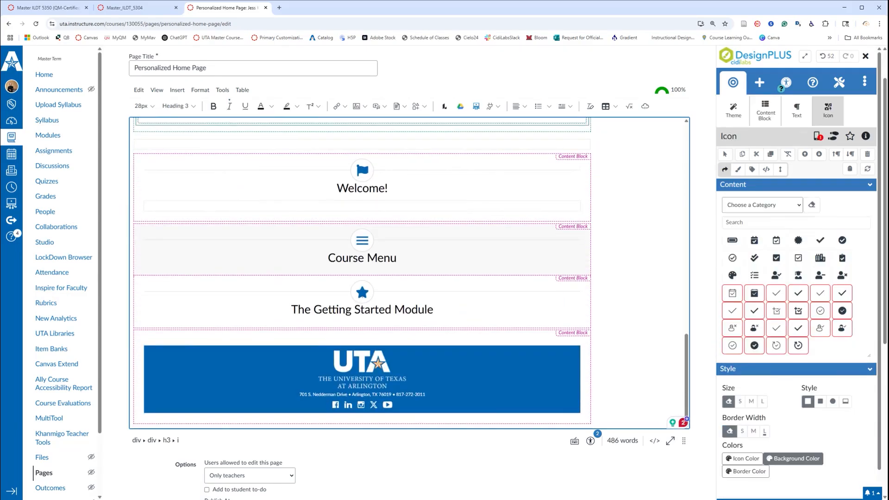
left_click(867, 154)
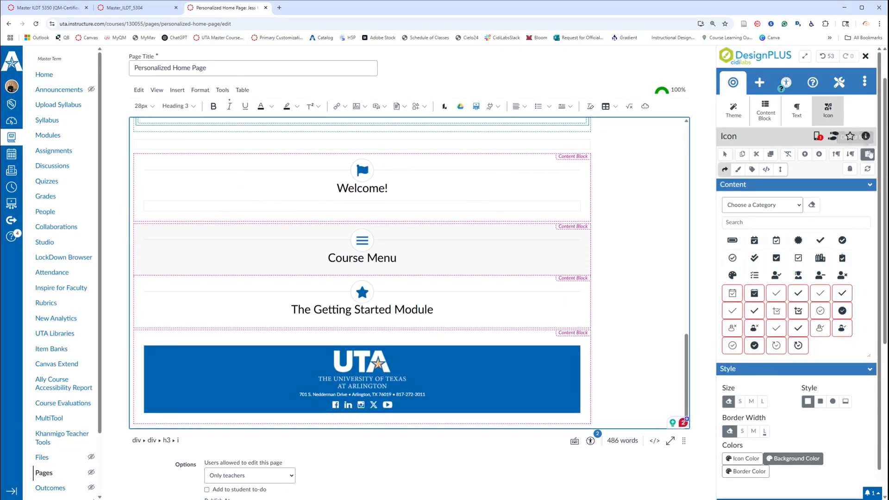
left_click(145, 207)
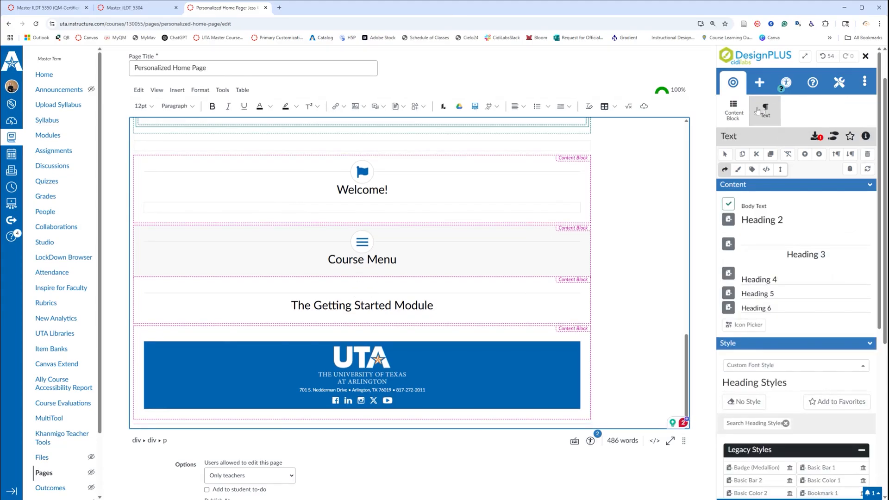
left_click(867, 155)
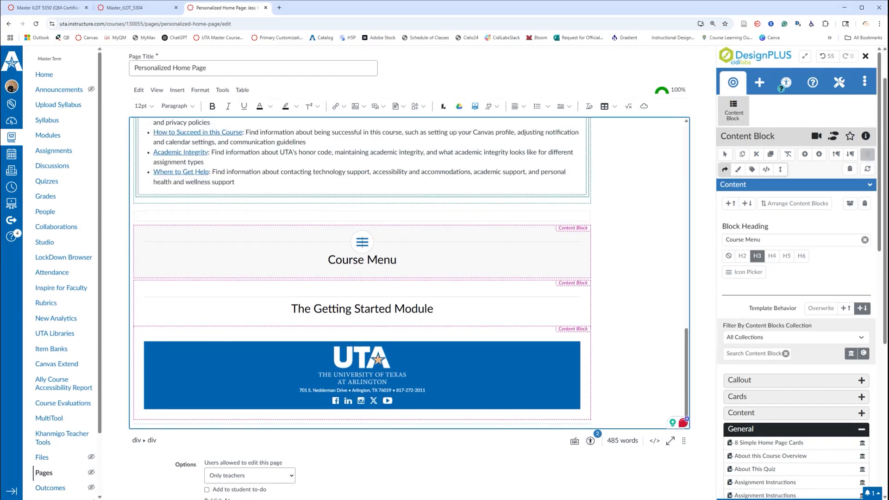
left_click(867, 155)
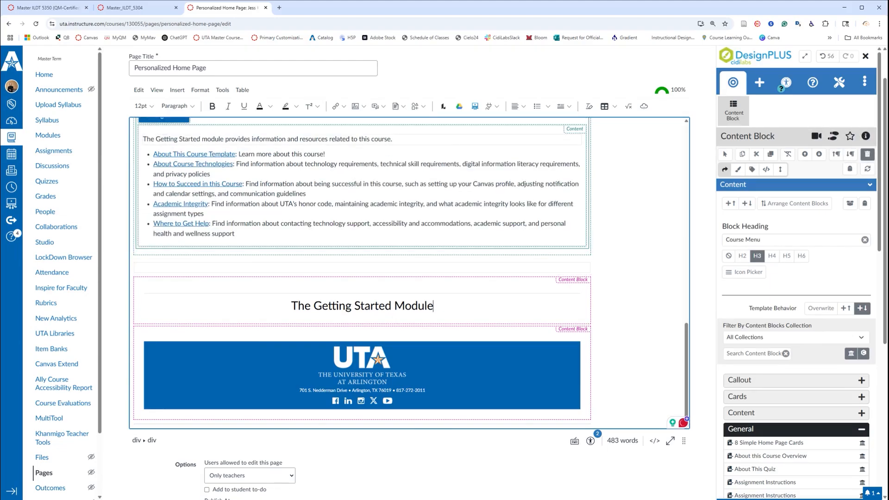
left_click(867, 154)
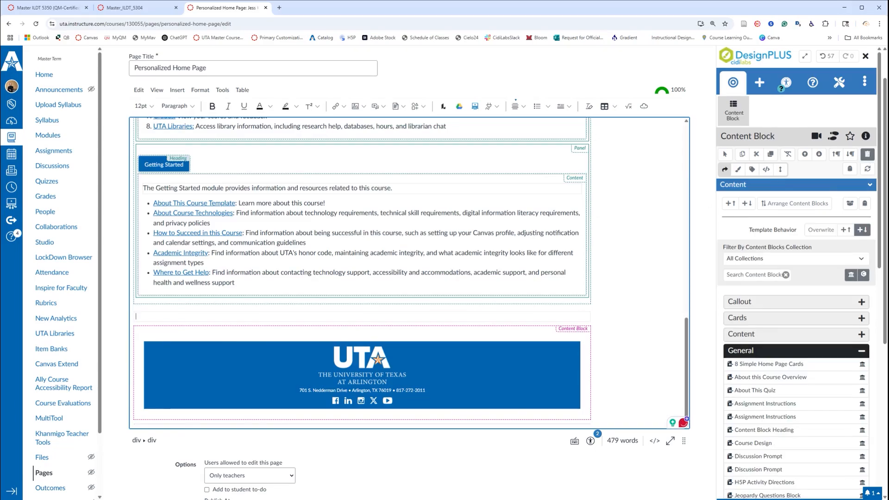
left_click(362, 317)
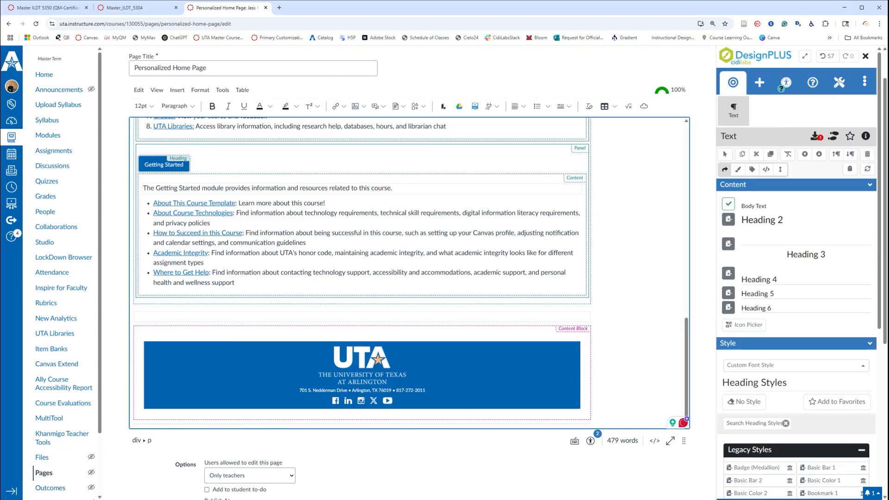
key("BackSpace")
Check the finished tab panels and save the Personalized Home Page without publishing it.
scroll(362, 273, "up", 7)
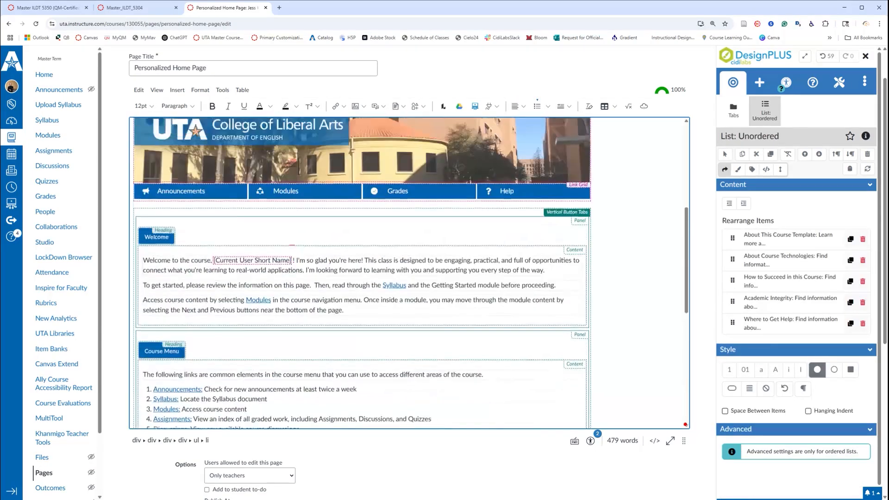
scroll(362, 273, "down", 10)
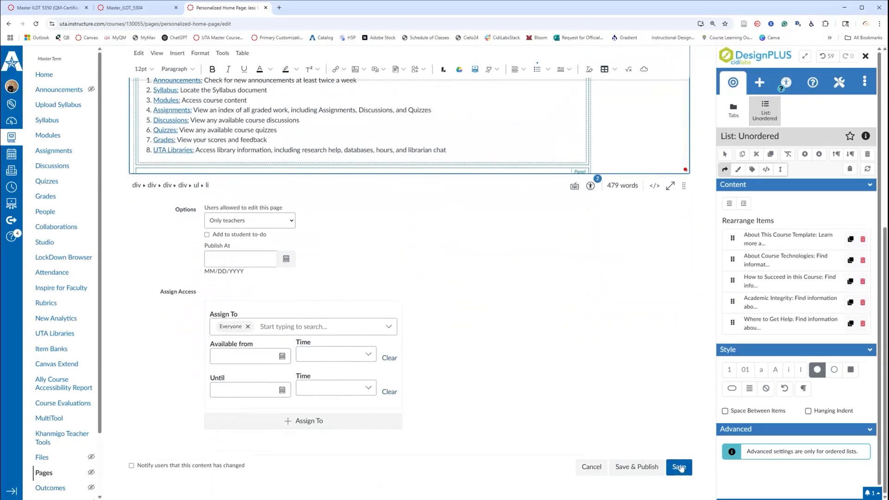
left_click(676, 467)
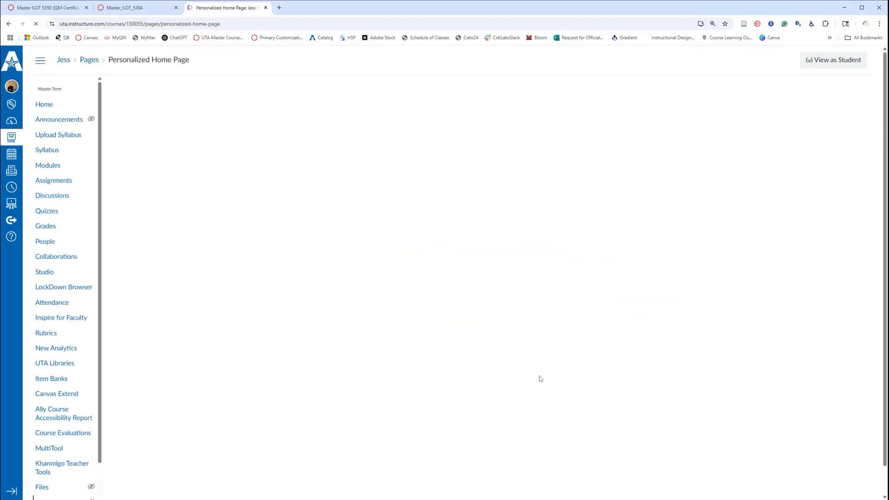
Review the content of the Welcome, Course Menu and Getting Started tabs on the saved page.
scroll(536, 361, "down", 2)
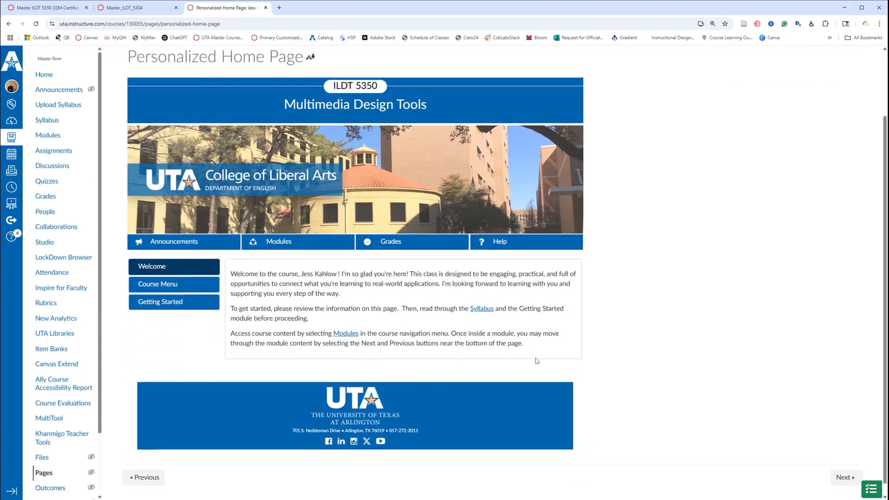
left_click(168, 274)
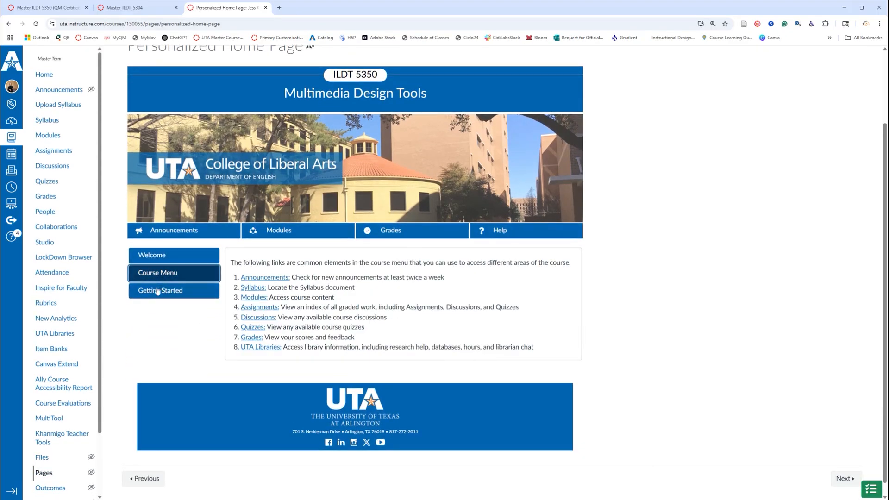
left_click(165, 290)
left_click(164, 259)
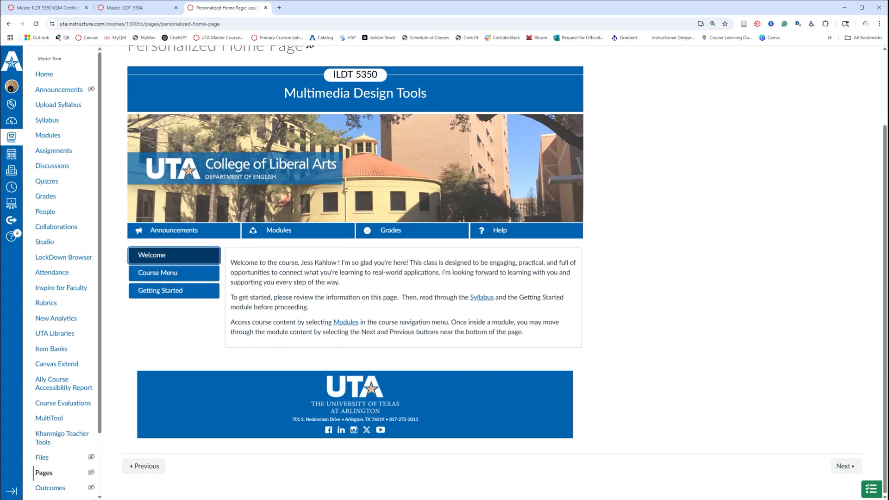
left_click(159, 274)
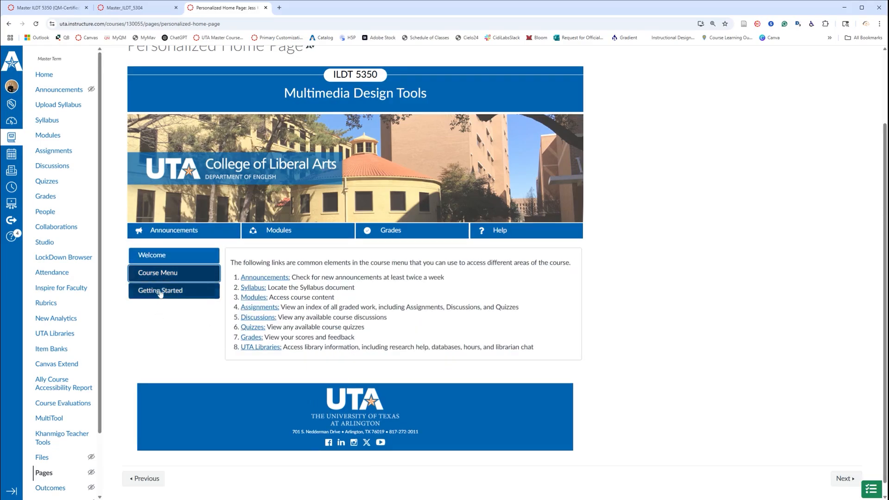
left_click(160, 291)
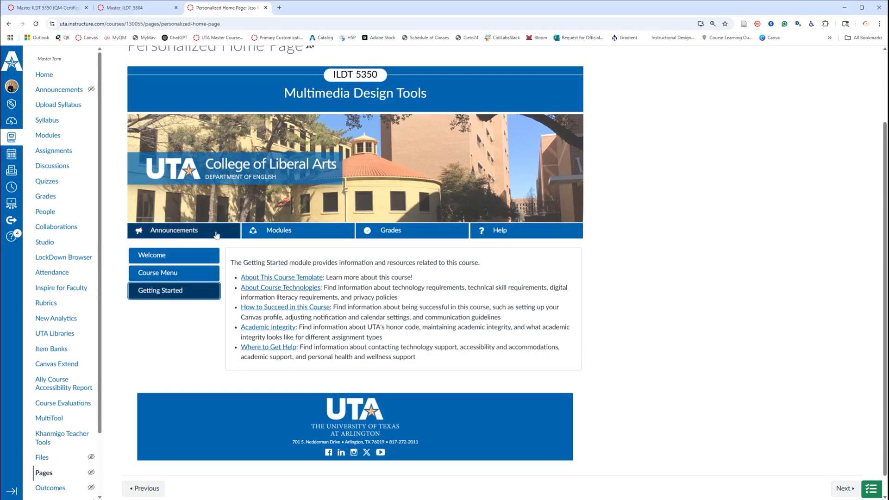
left_click(163, 255)
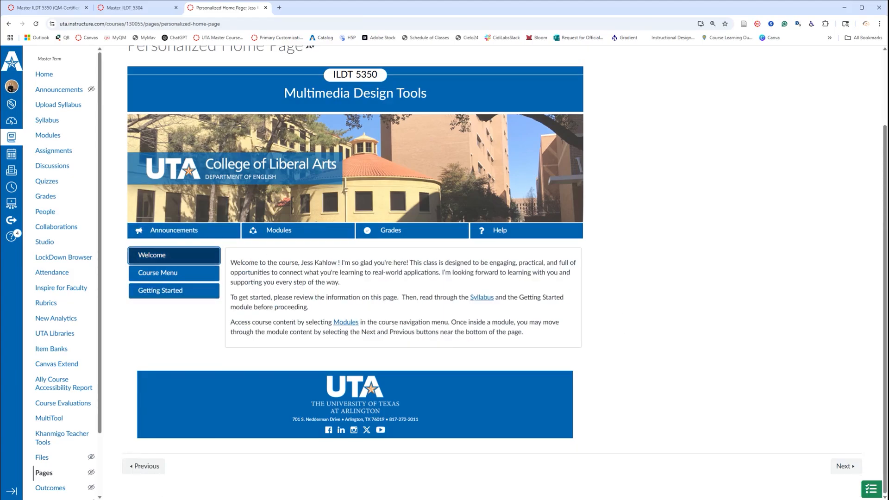